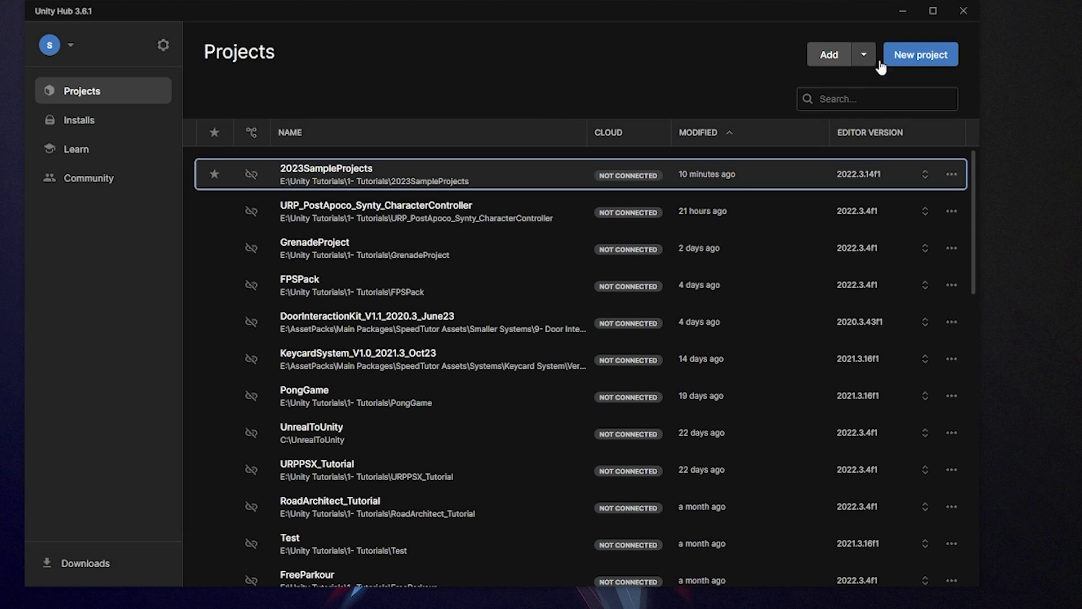
- Start a new project and choose the 3D Sample Scenes (URP) template from the sample templates
click(911, 63)
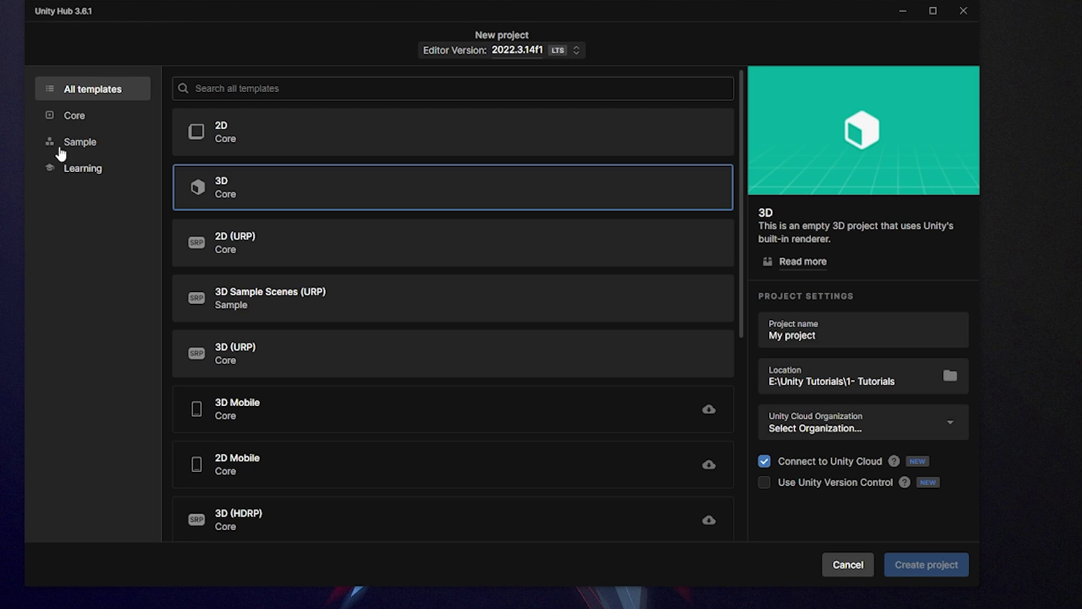
click(63, 150)
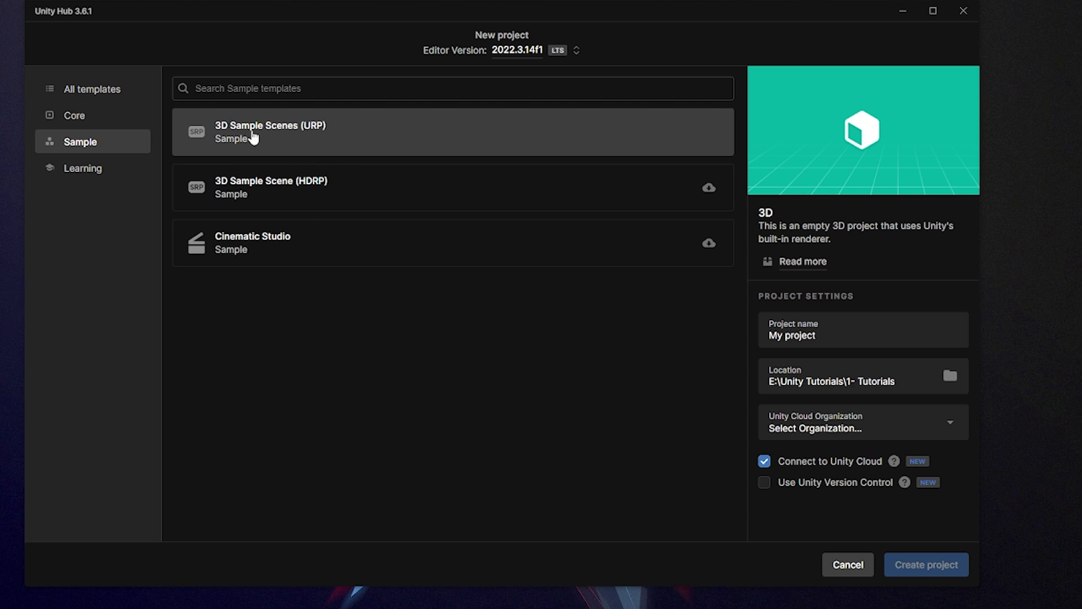
click(273, 140)
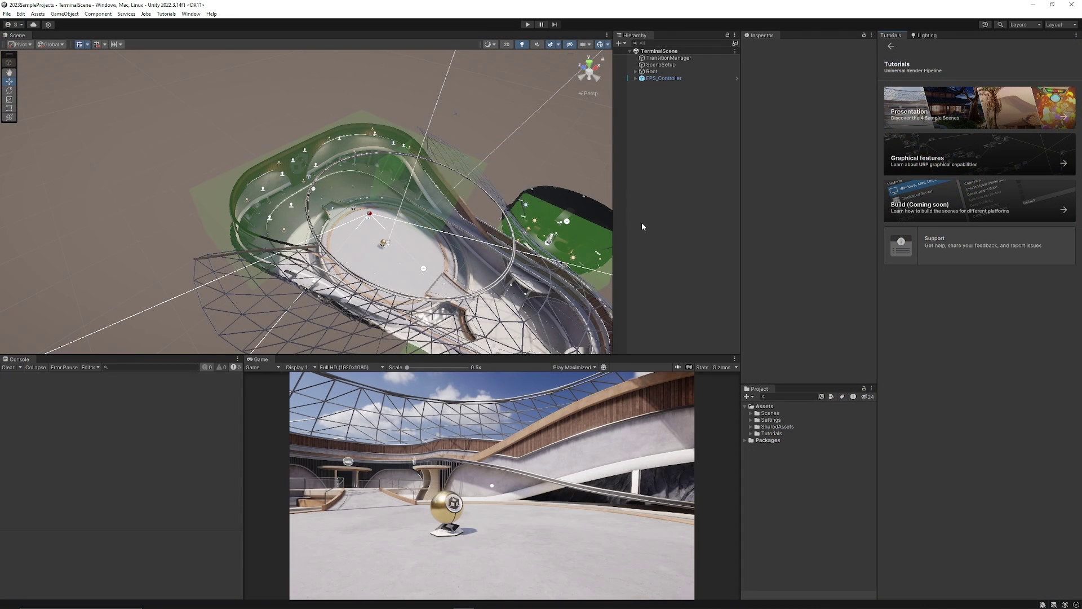
- Show the Universal Render Pipeline tutorials and open the Presentation section covering the four sample scenes
alt+drag(428, 288, 361, 265)
scroll(279, 268, up, 10)
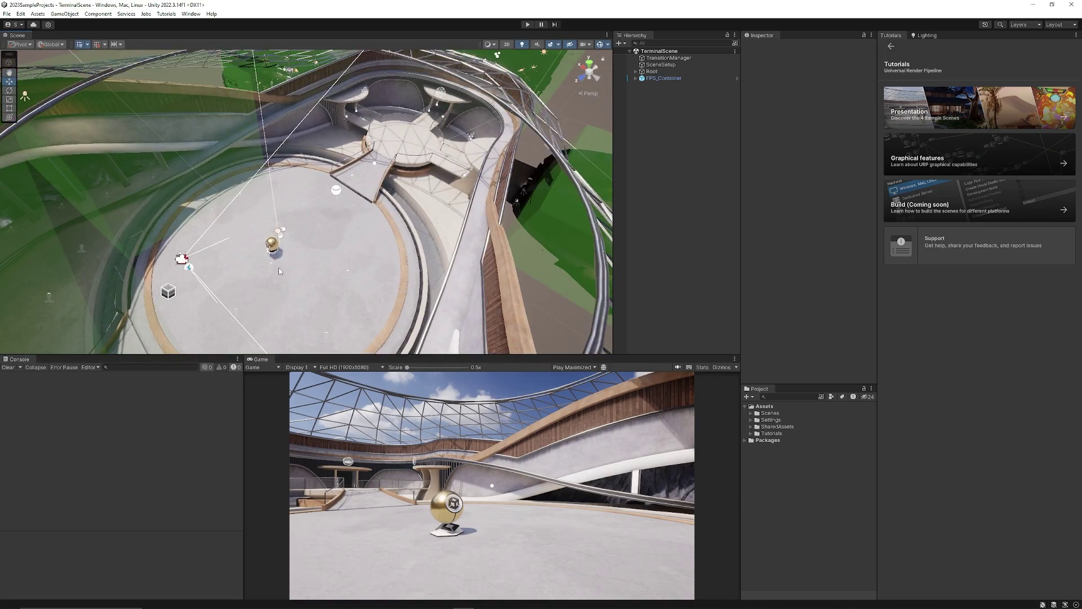
alt+drag(278, 268, 310, 234)
scroll(322, 259, up, 5)
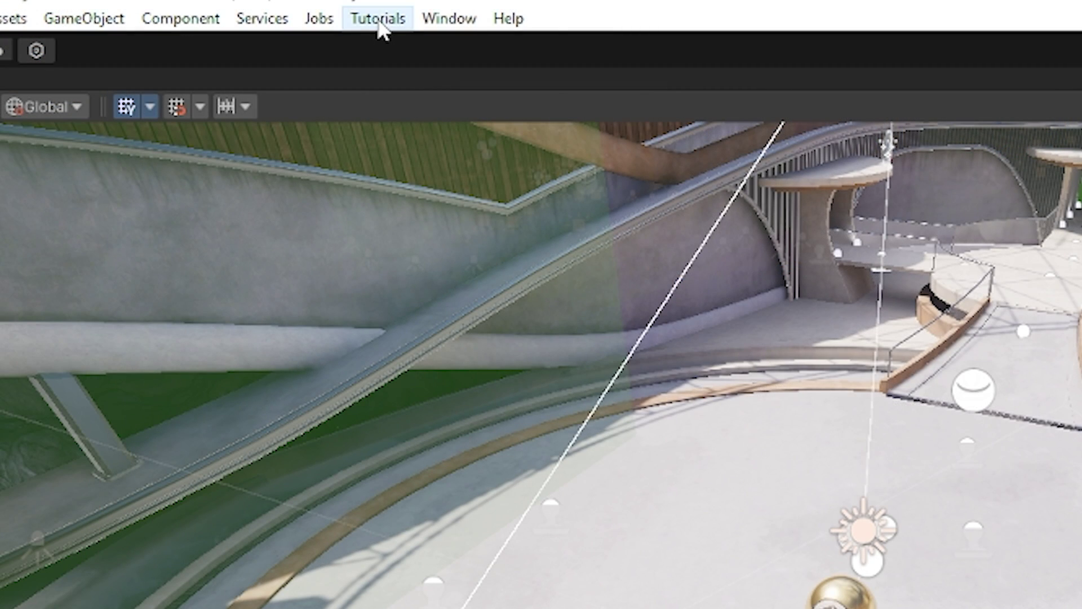
click(378, 25)
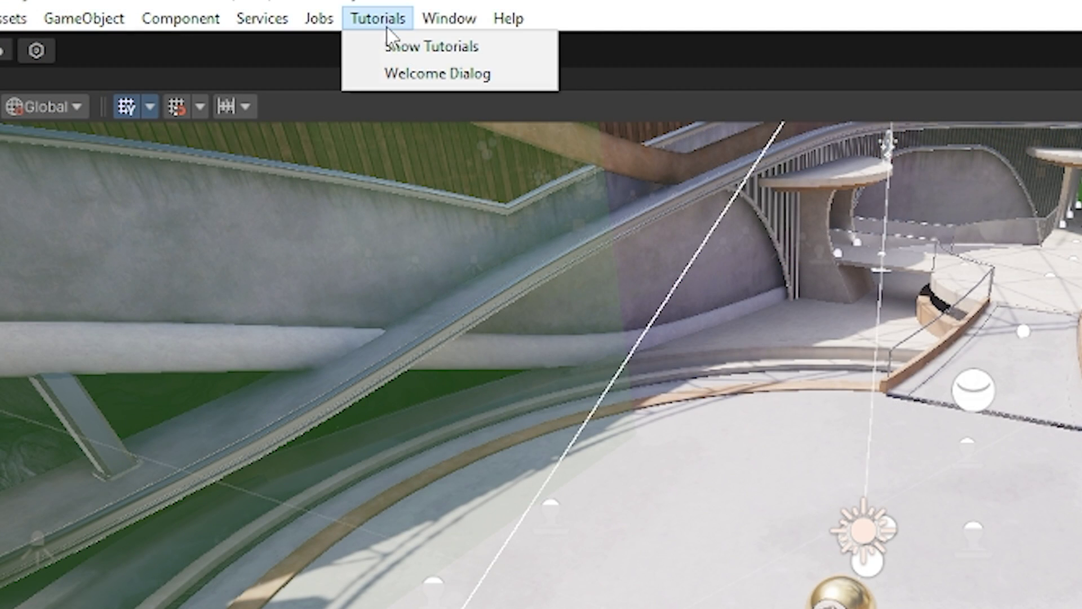
click(471, 54)
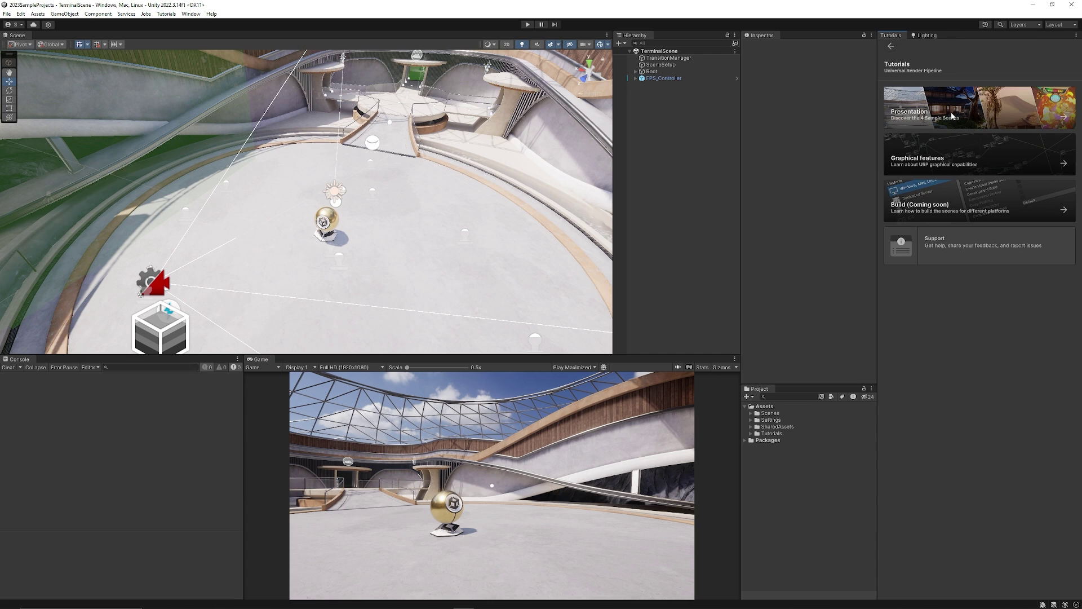
click(952, 116)
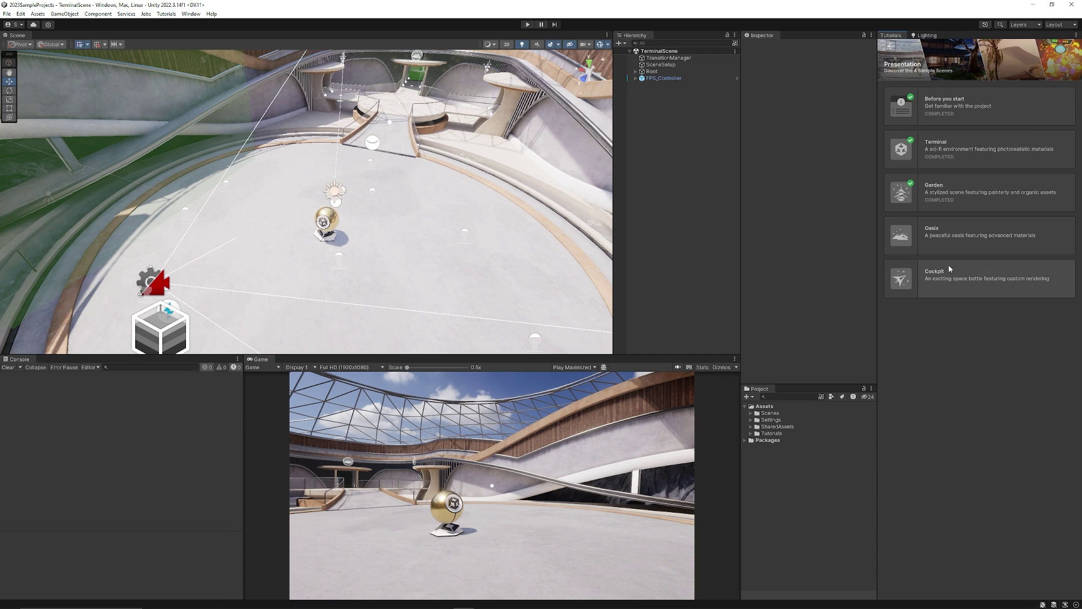
- Return to the tutorial overview, reopen Presentation and start the "Before you start" tutorial
click(891, 46)
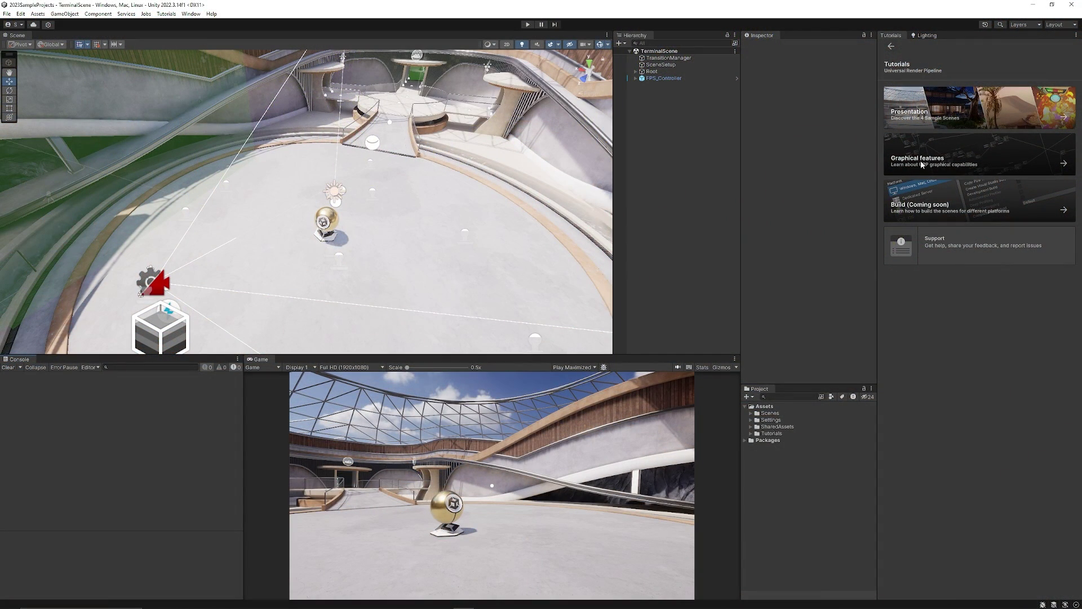
click(929, 103)
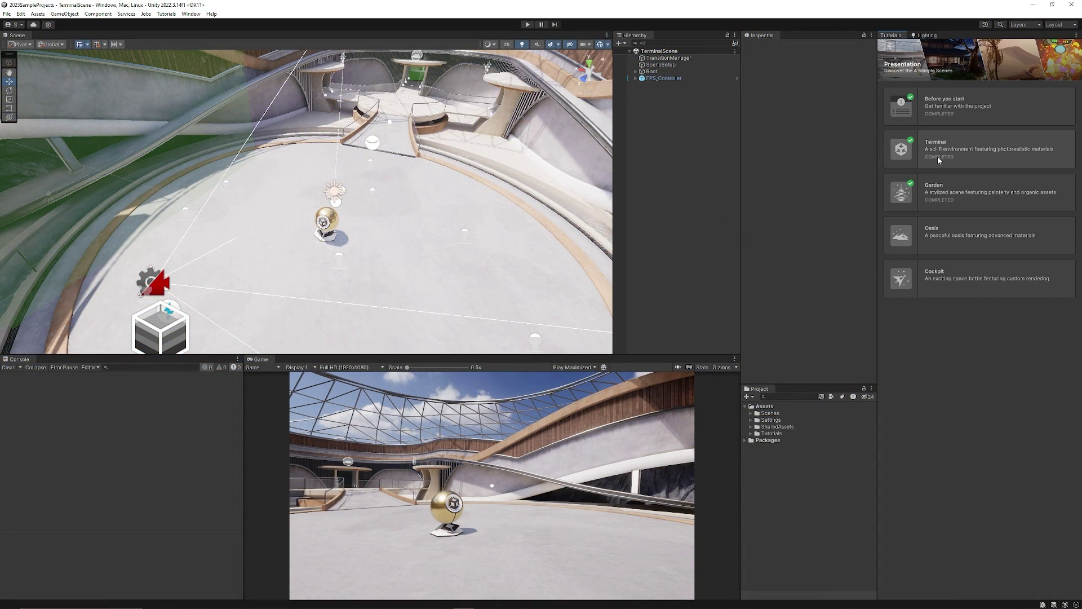
click(976, 106)
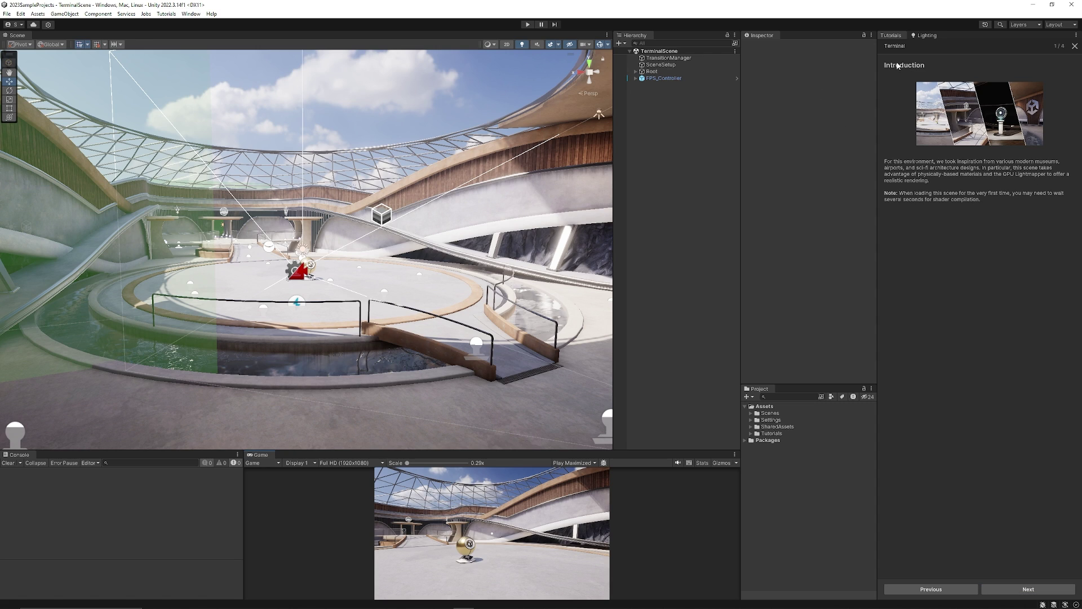
- Check the Terminal scene's lighting settings, and page through the Terminal tutorial past its Introduction
click(925, 35)
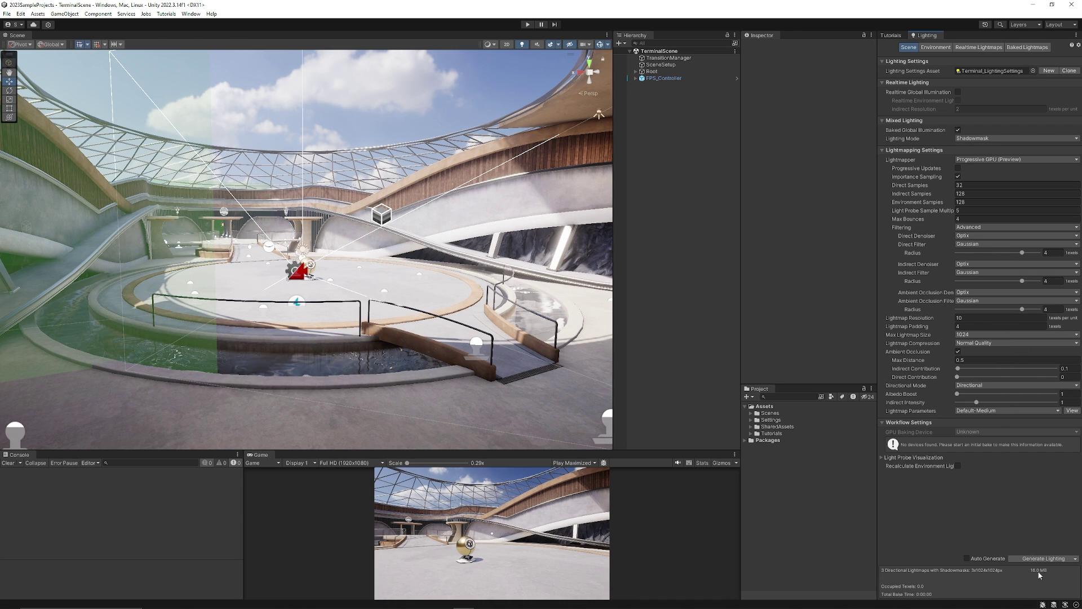
click(891, 35)
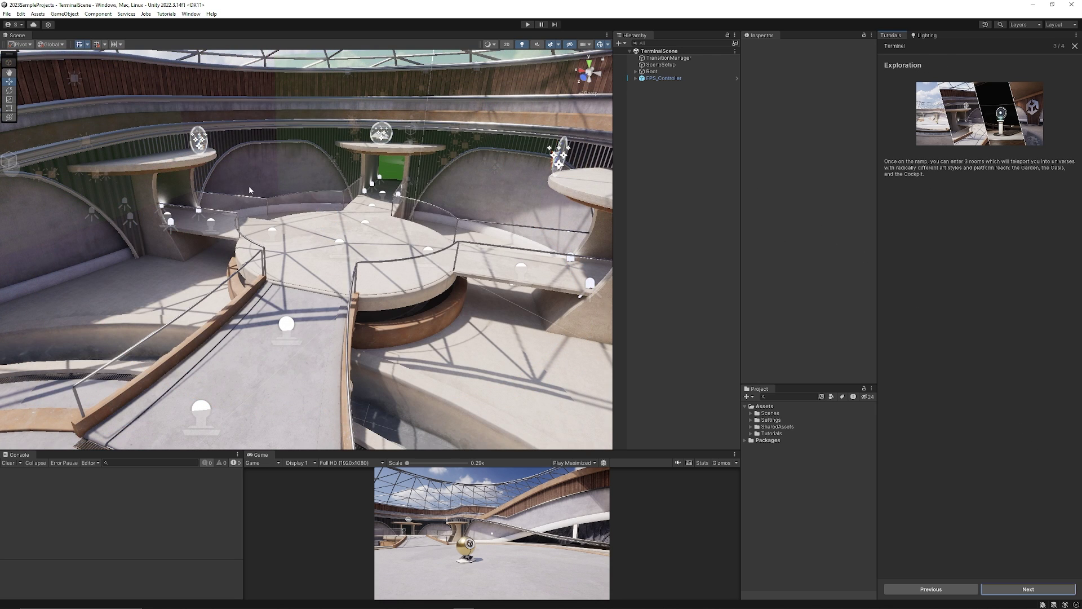
click(1029, 589)
click(1030, 589)
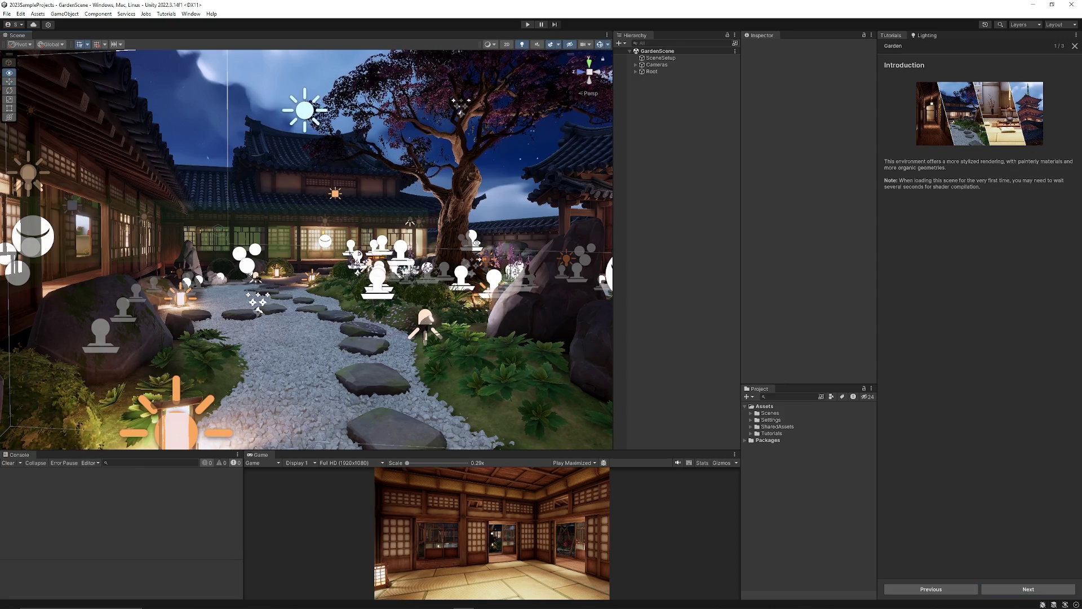
- Examine the Garden scene's courtyard and page through the Garden tutorial to its Scalability page
alt+drag(466, 267, 406, 271)
right_drag(407, 271, 414, 266)
middle_drag(414, 267, 420, 262)
scroll(420, 263, up, 3)
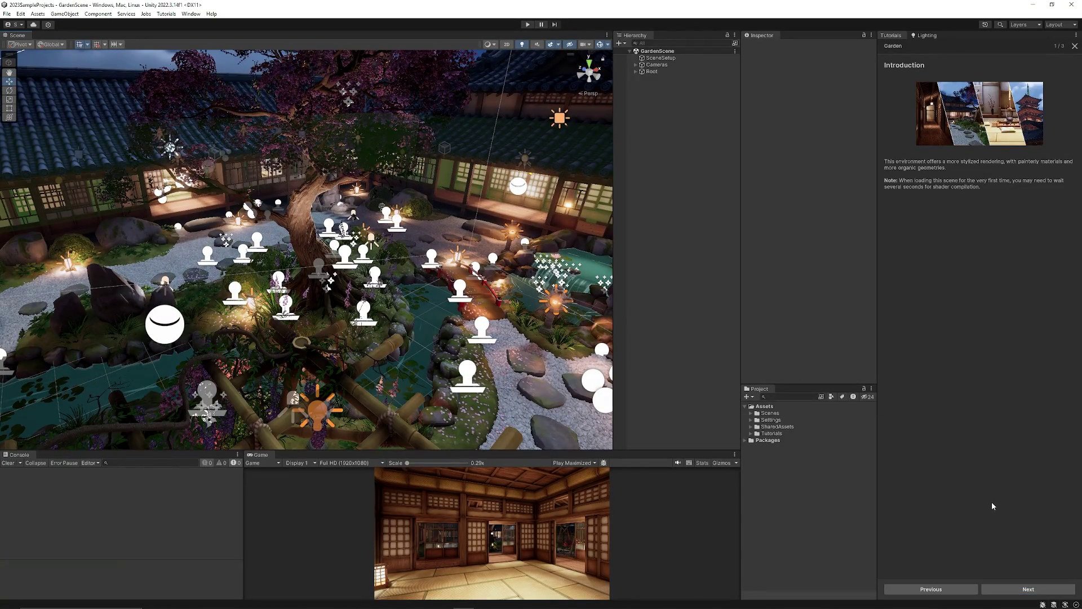
click(1031, 589)
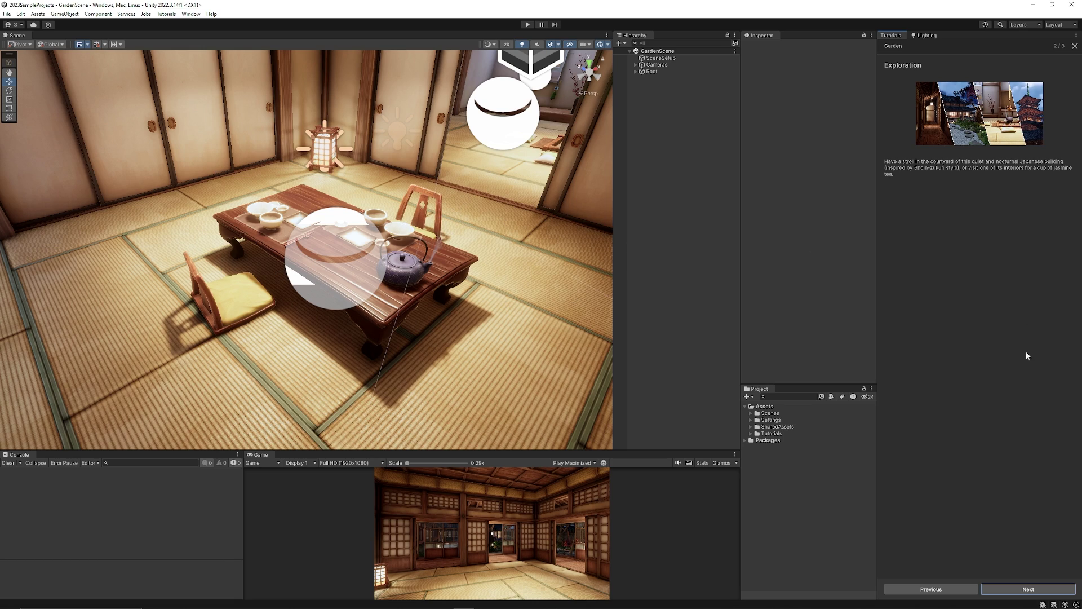
click(1037, 589)
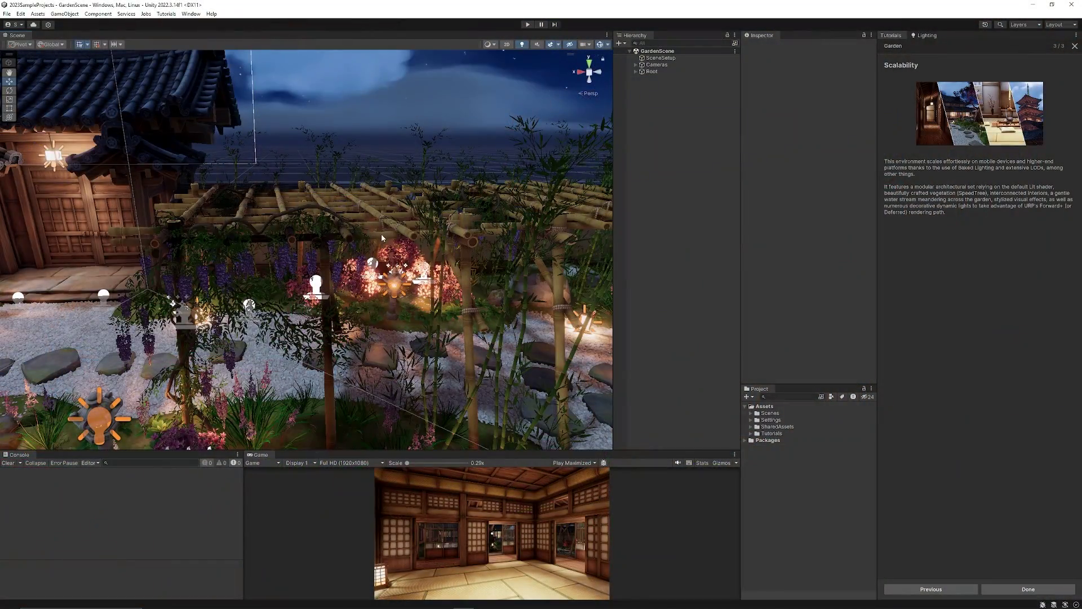
- Inspect the LOD Group settings of the BambooStructure_Top_01 mesh in the Garden scene
click(381, 234)
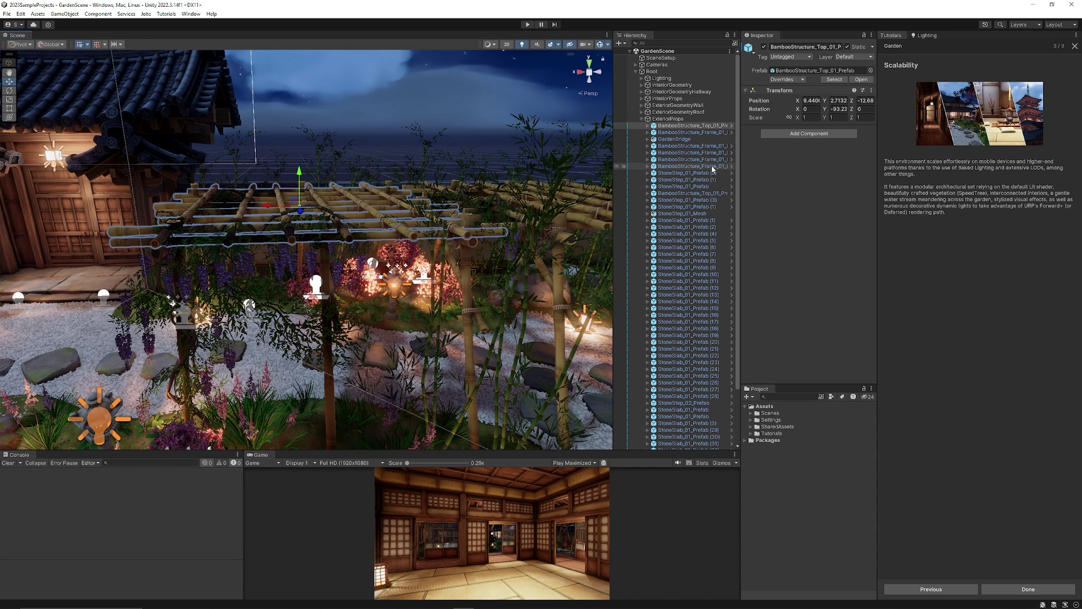
alt+click(647, 125)
click(689, 138)
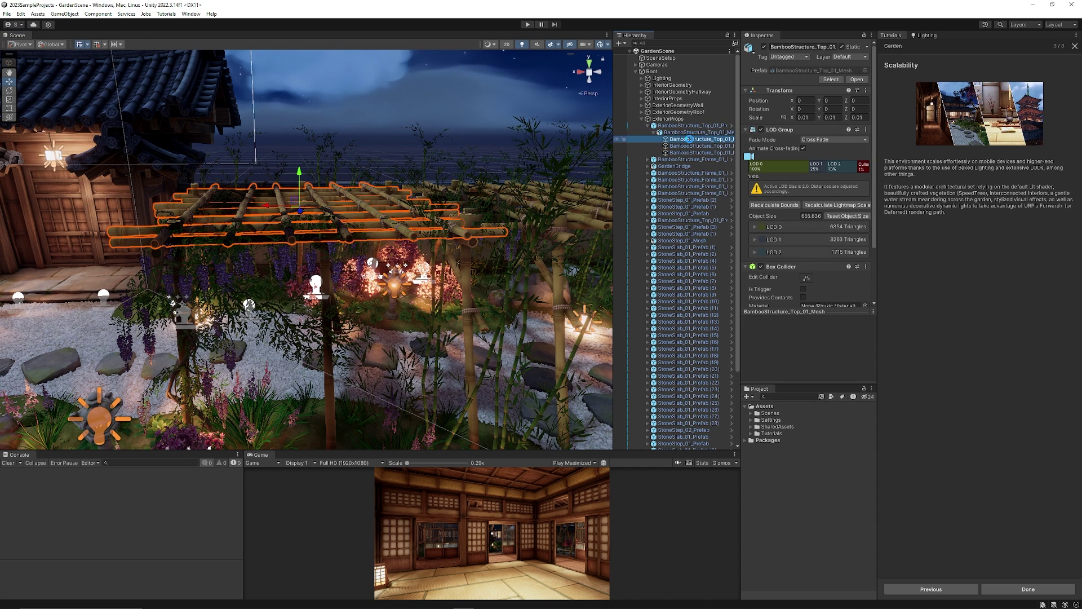
click(689, 133)
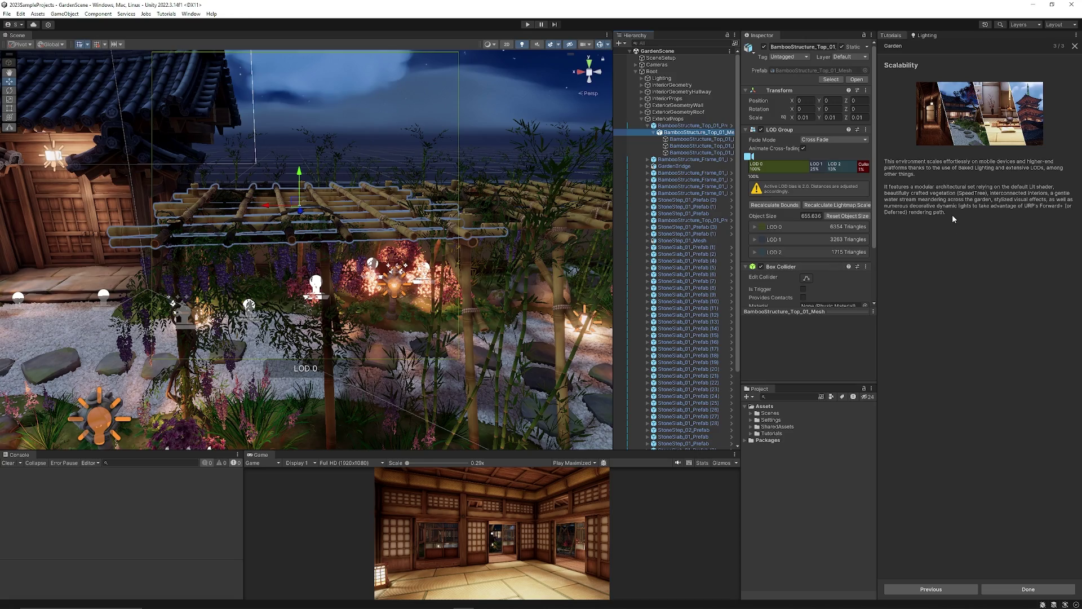
- Select the small Liriope plant beside the garden rock and inspect its LOD0 mesh
scroll(550, 333, down, 3)
middle_drag(550, 332, 564, 243)
scroll(455, 286, up, 4)
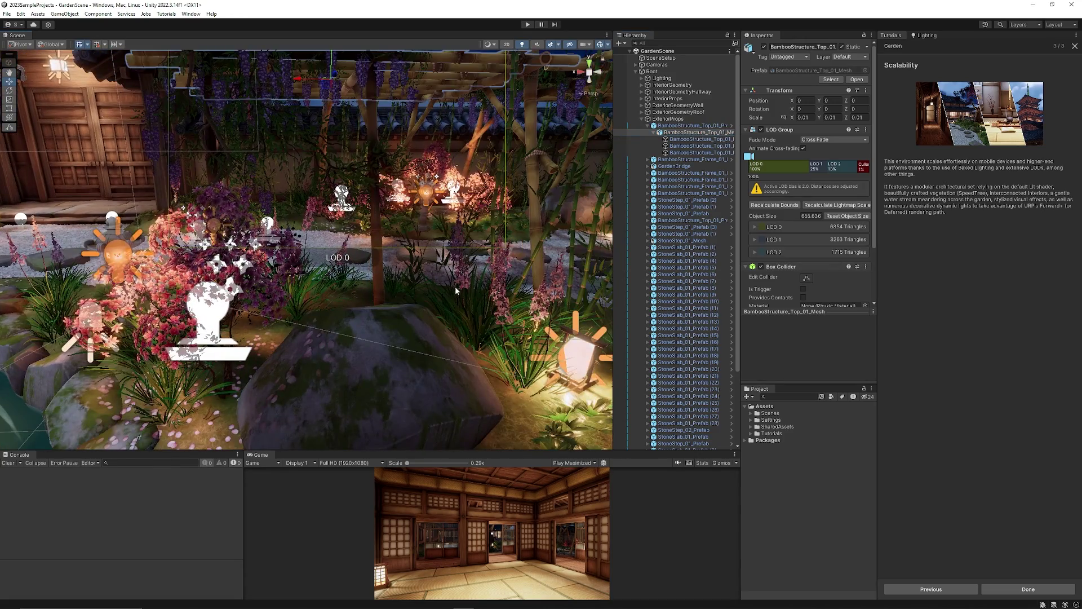
click(504, 299)
scroll(693, 304, down, 2)
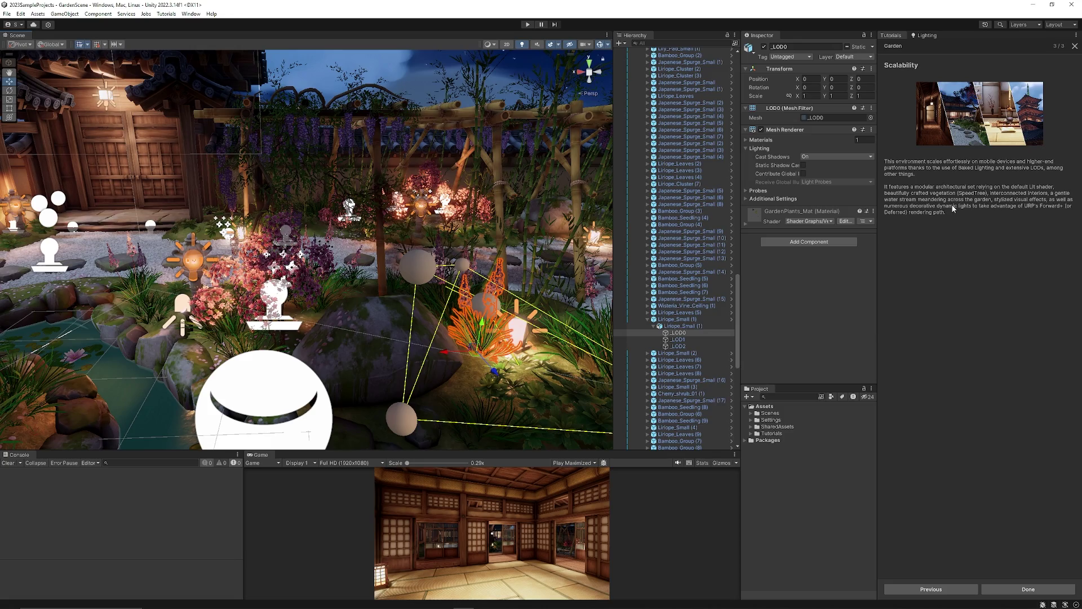
- Inspect the Reflection Probe and WaterPlane inside the garden pond's Water_probe, and clear the selection
right_drag(305, 248, 285, 263)
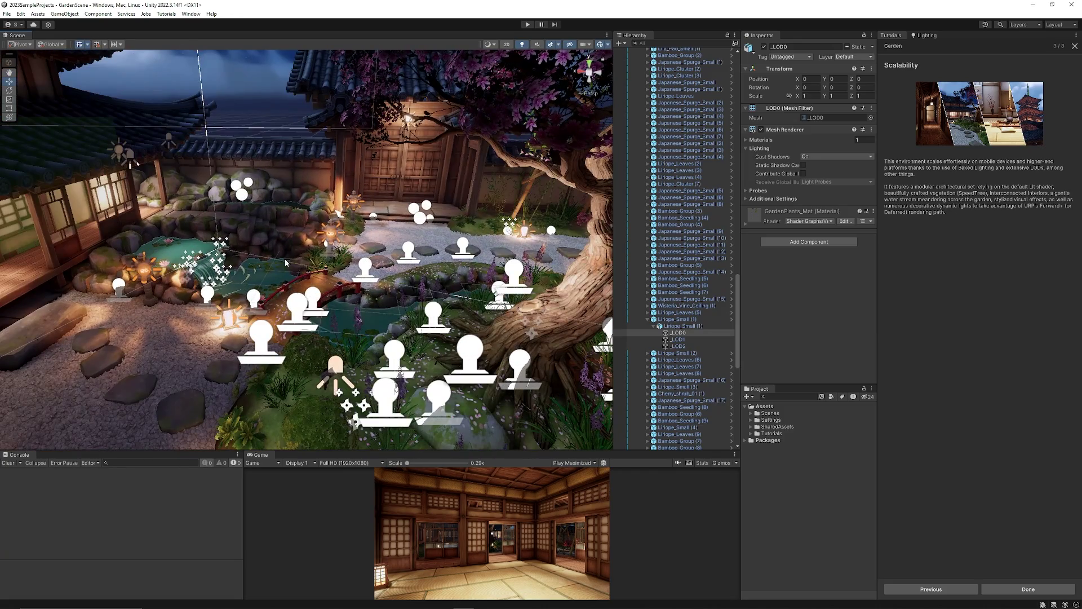
scroll(306, 249, up, 3)
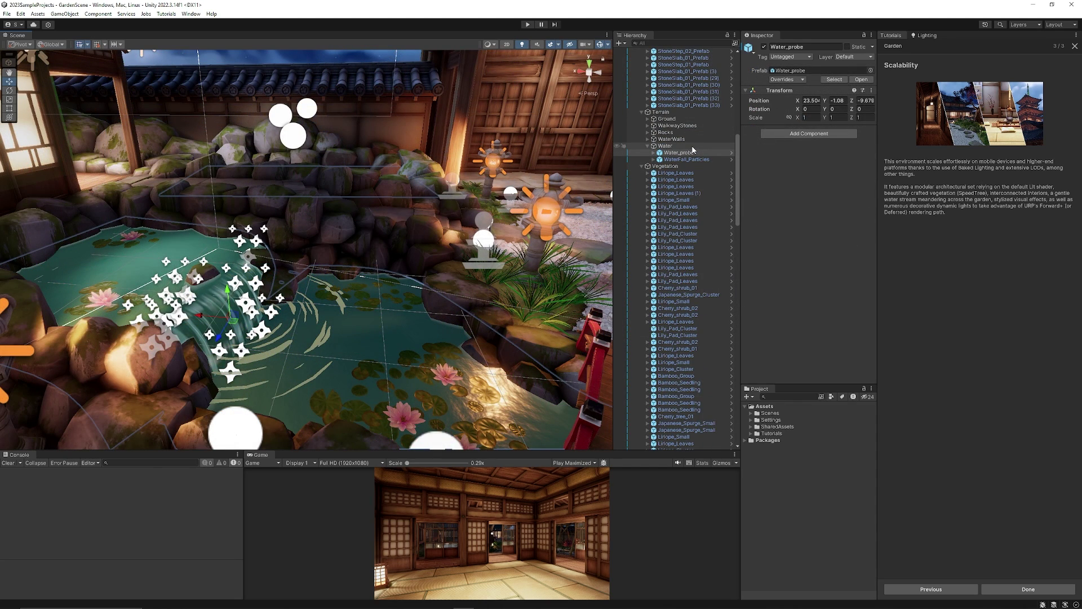
click(654, 153)
click(681, 159)
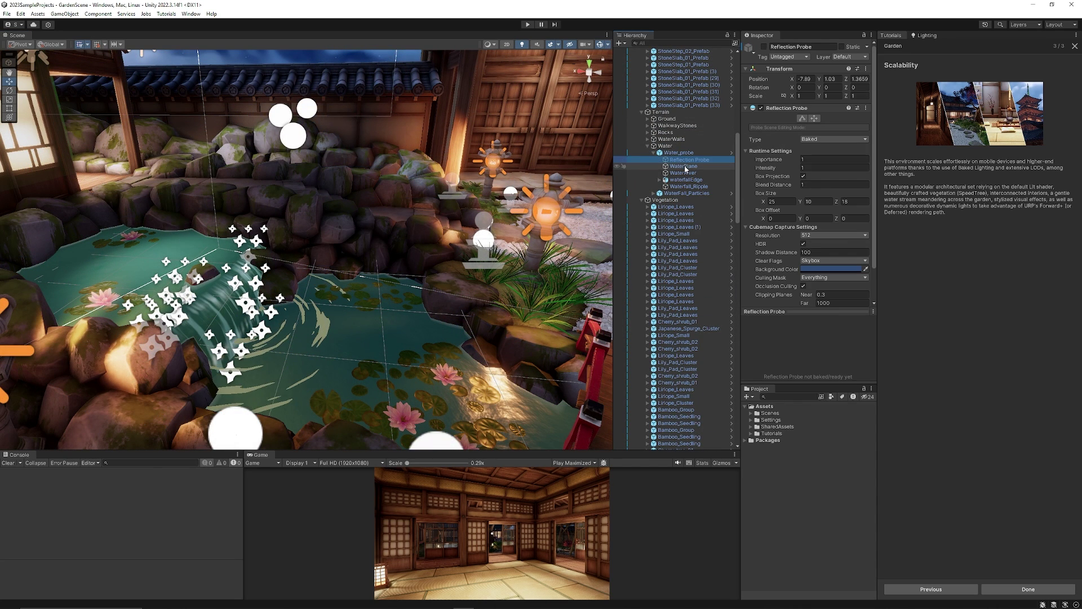
click(684, 165)
click(648, 146)
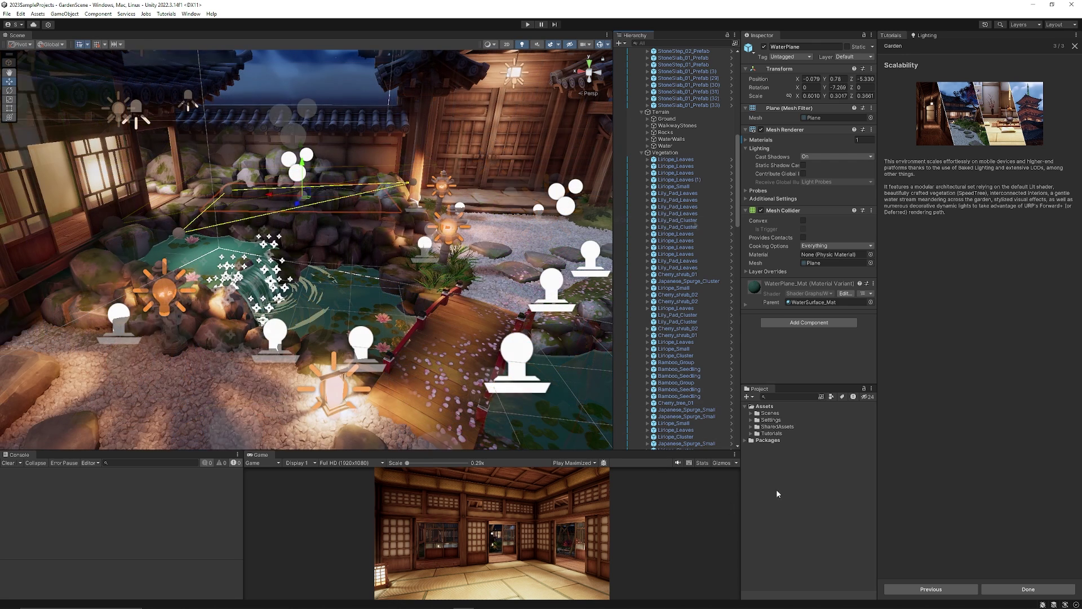
click(778, 493)
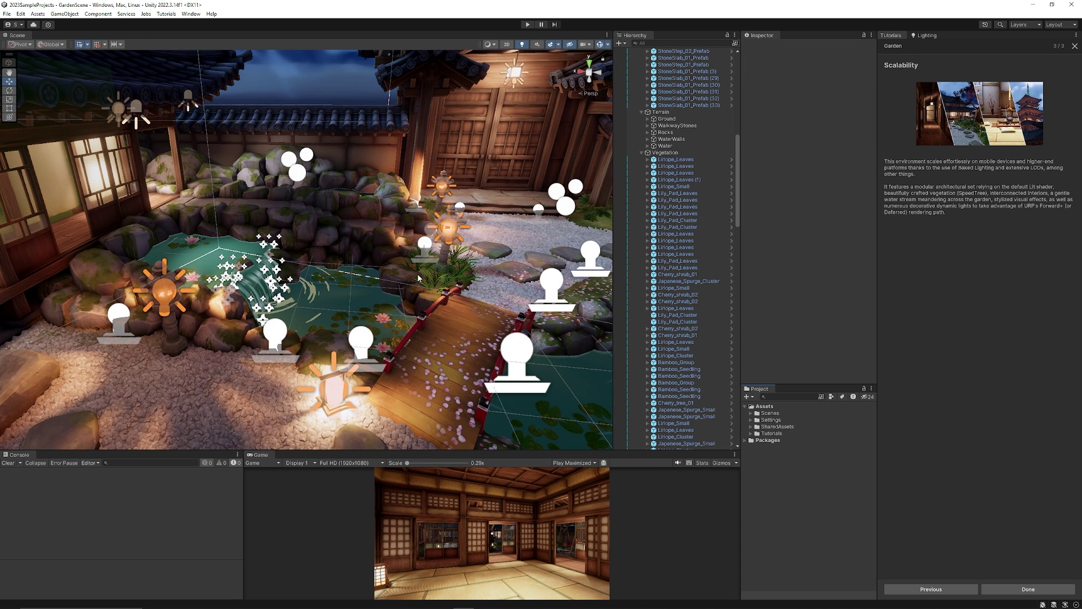
click(368, 389)
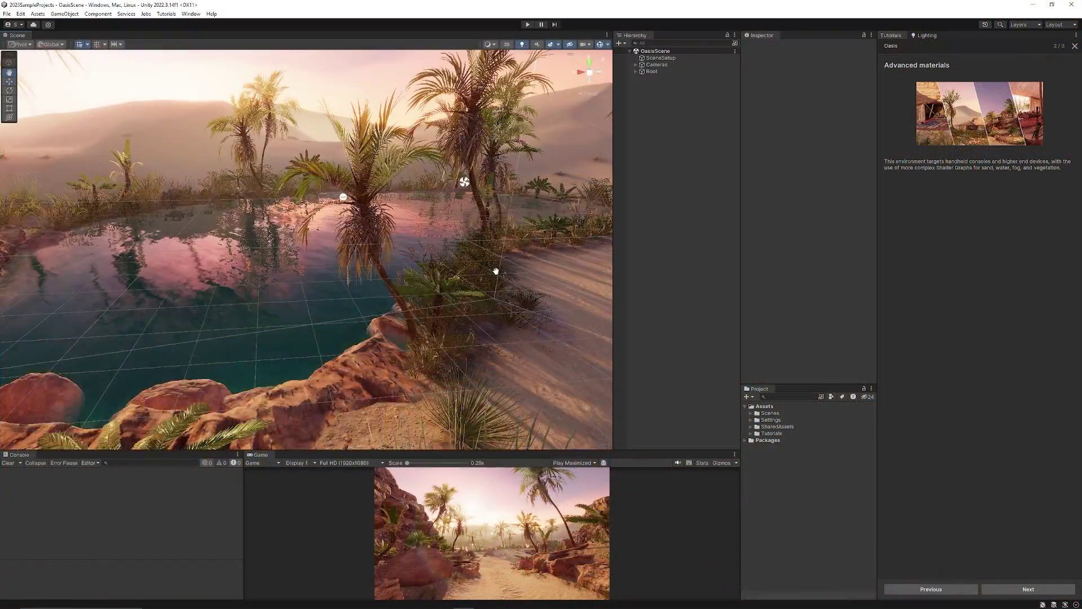
- Inspect the Vegetation prefab beside the Oasis lake, deselect it and advance past the Advanced materials page
right_drag(316, 248, 247, 255)
click(248, 260)
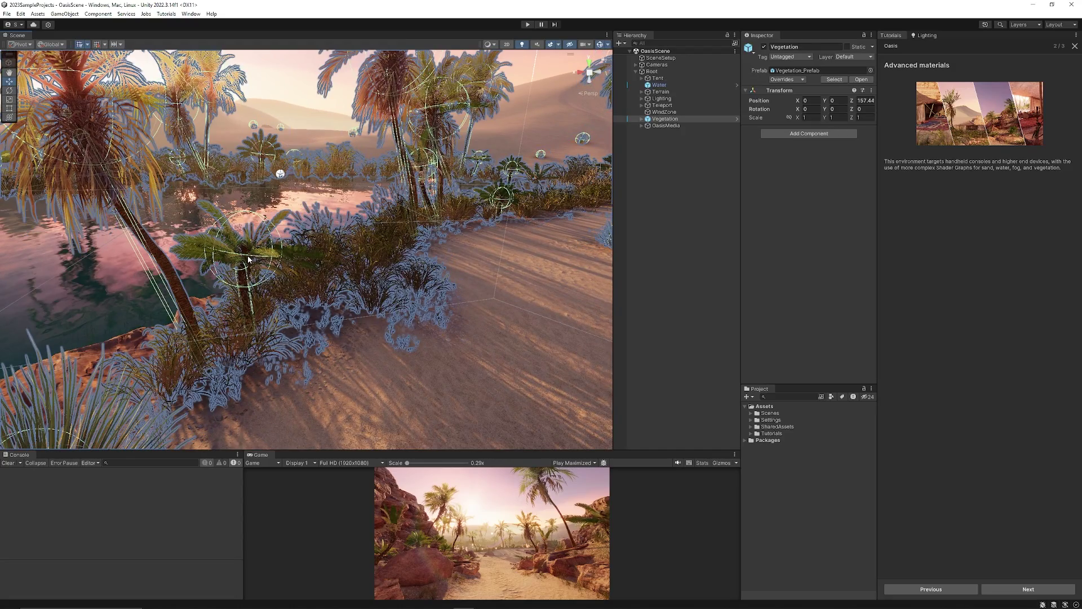
alt+drag(523, 239, 510, 240)
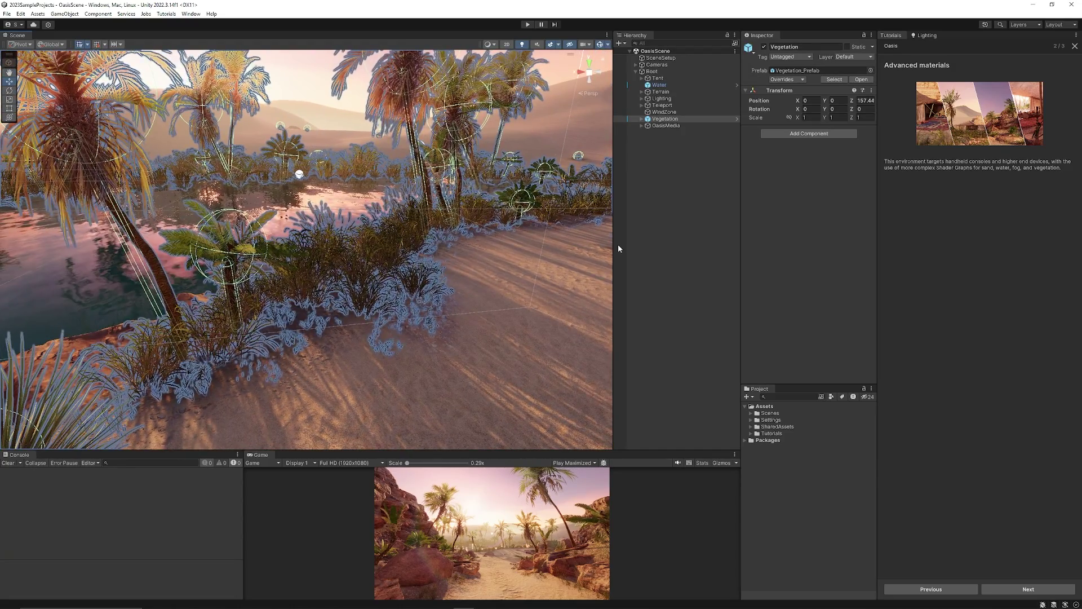
click(618, 245)
click(1030, 588)
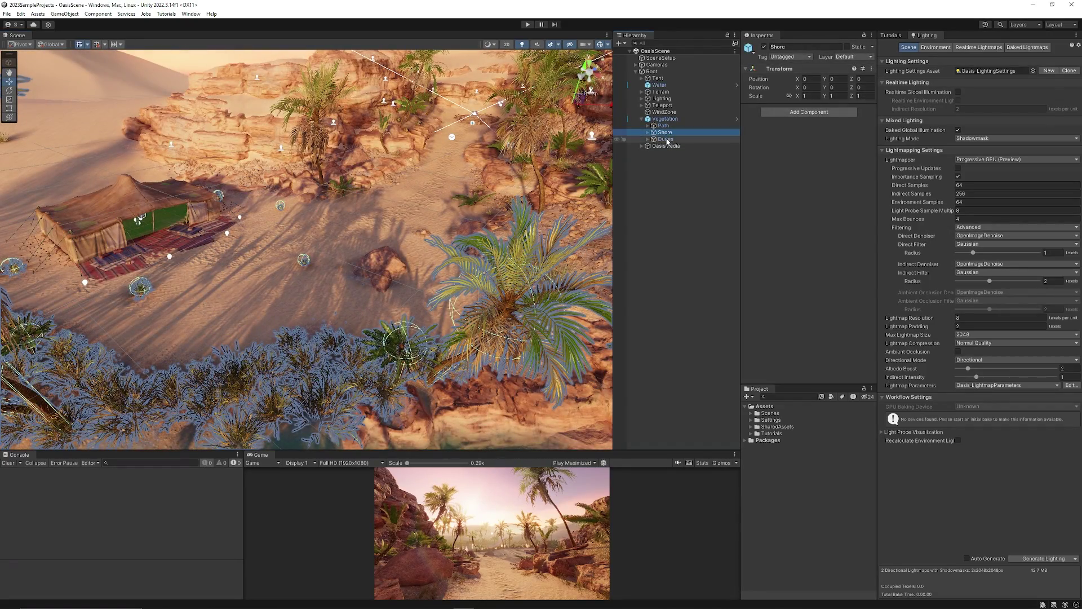
- Examine each plant group under Vegetation in the Oasis scene, including Shore and Path
click(667, 139)
click(666, 133)
click(666, 126)
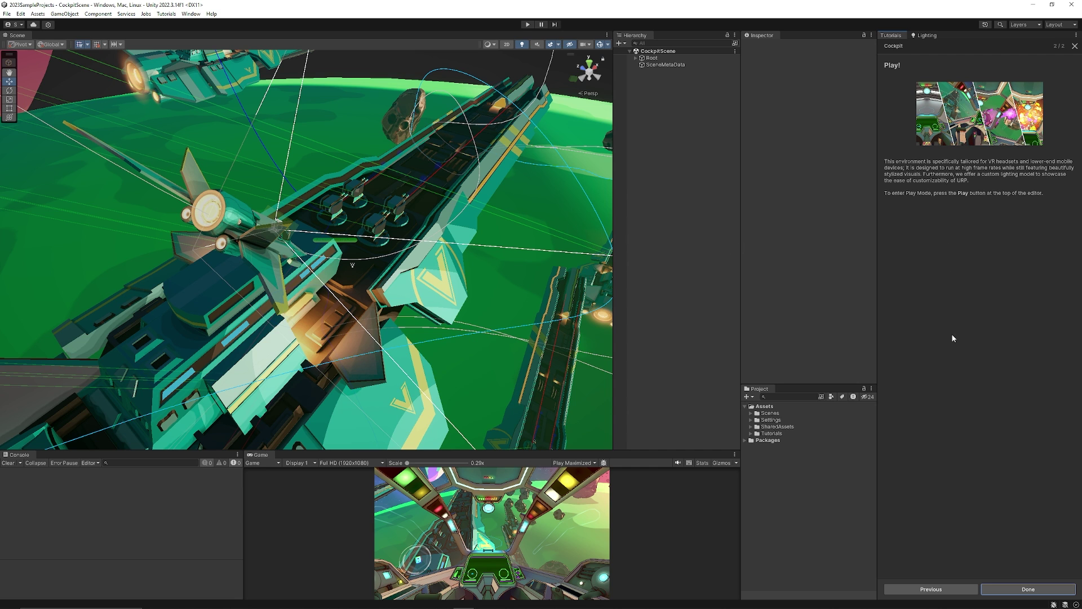
- Finish the Cockpit tutorial from its Play! page
click(1024, 588)
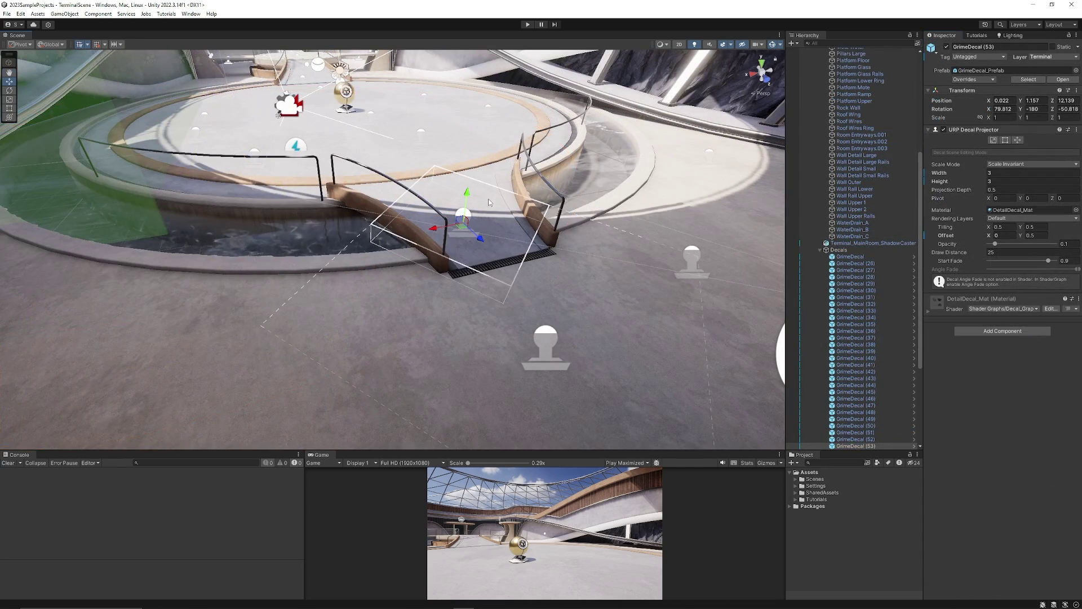
- Examine the GrimeDecal (53) decal projector on the Terminal platform's ramp and the other scene decals
scroll(507, 230, up, 3)
scroll(508, 228, up, 3)
middle_drag(565, 222, 499, 229)
drag(291, 161, 331, 141)
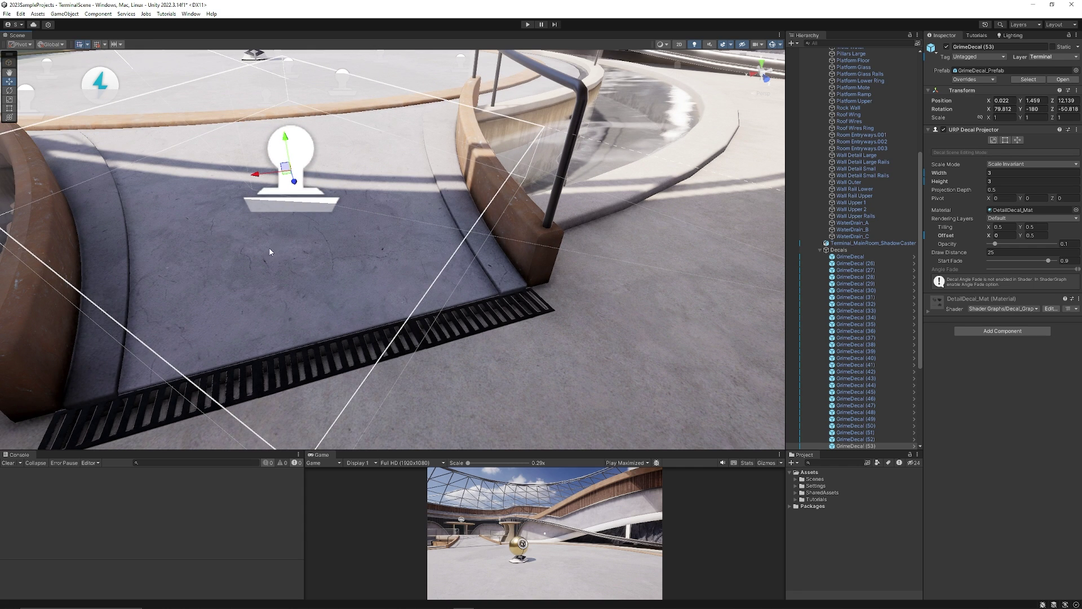
key(f)
scroll(873, 349, down, 3)
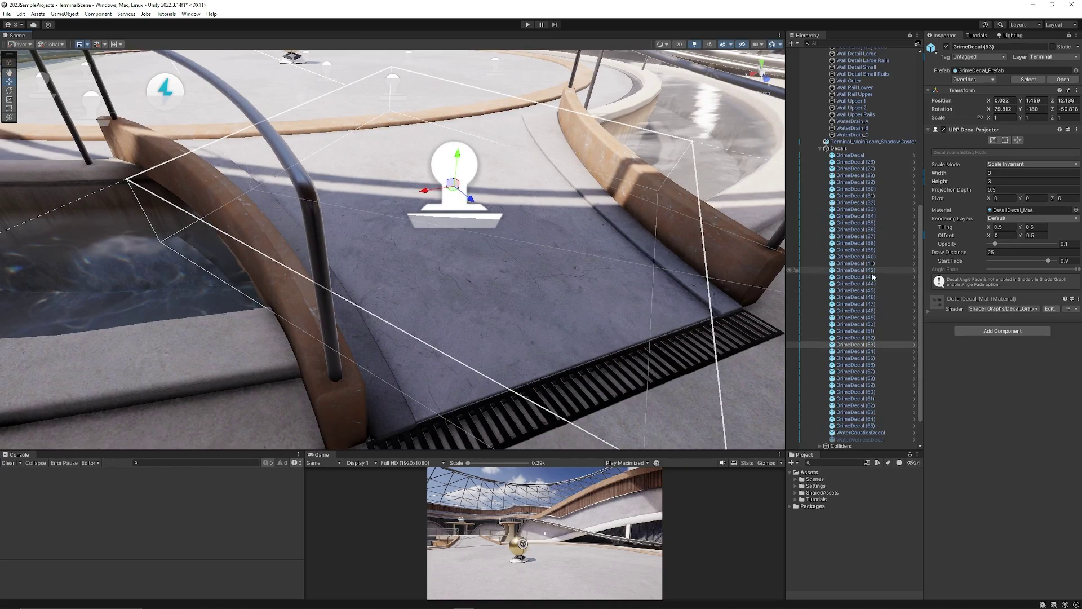
scroll(862, 308, up, 3)
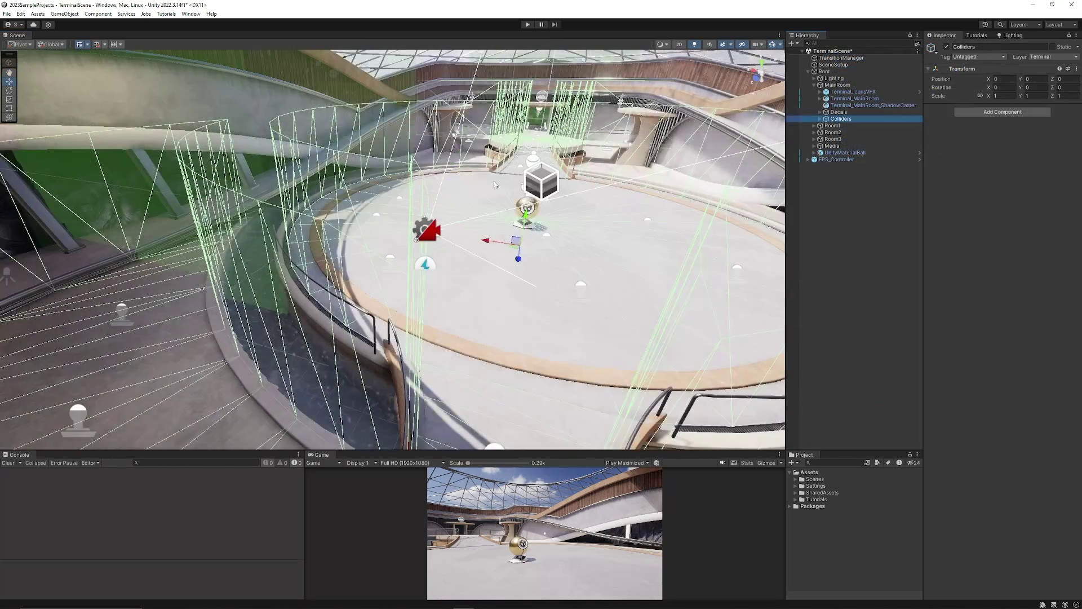
- Examine the MainRoom's Colliders and the Terminal_IconsVFX prefab around the Terminal platform
alt+drag(429, 169, 269, 193)
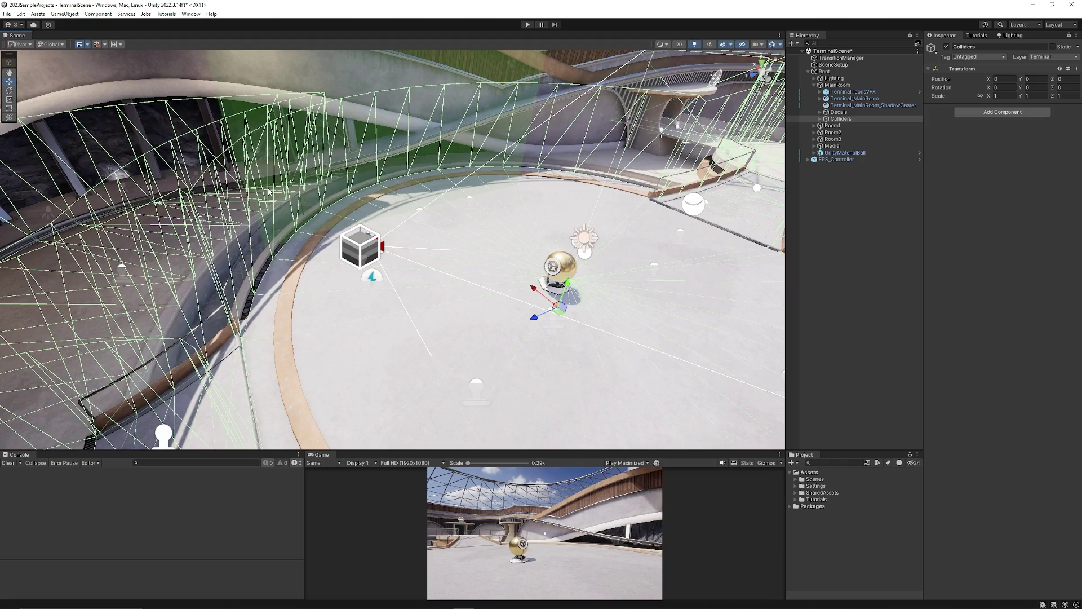
alt+drag(369, 172, 632, 147)
middle_drag(632, 146, 486, 199)
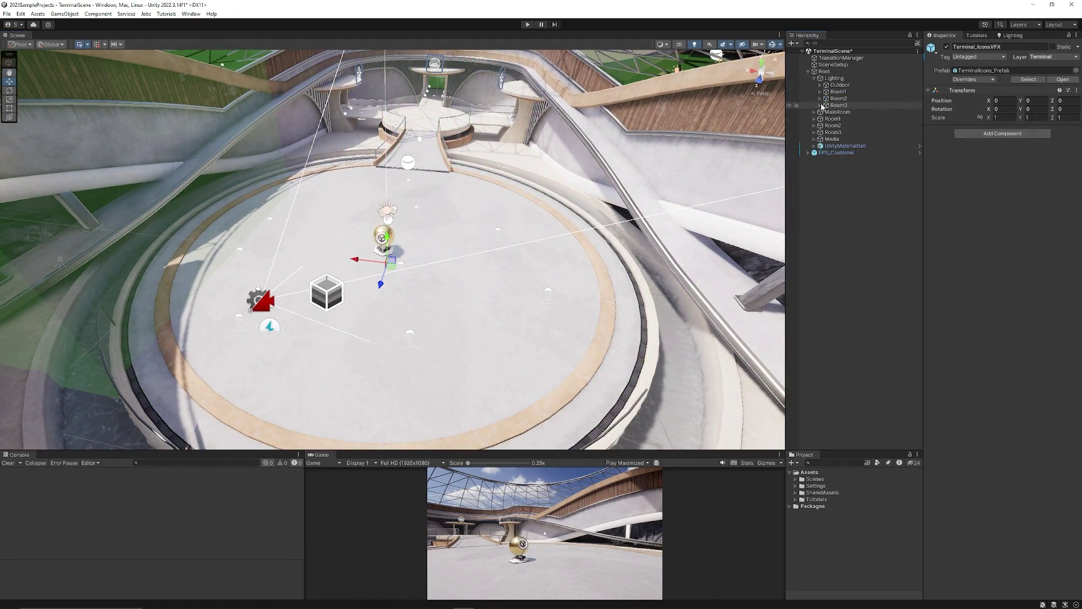
- Expand Room3's lighting and inspect Reflection Probe Room3 A and Reflection Probe Room3 B with their box volumes
click(821, 105)
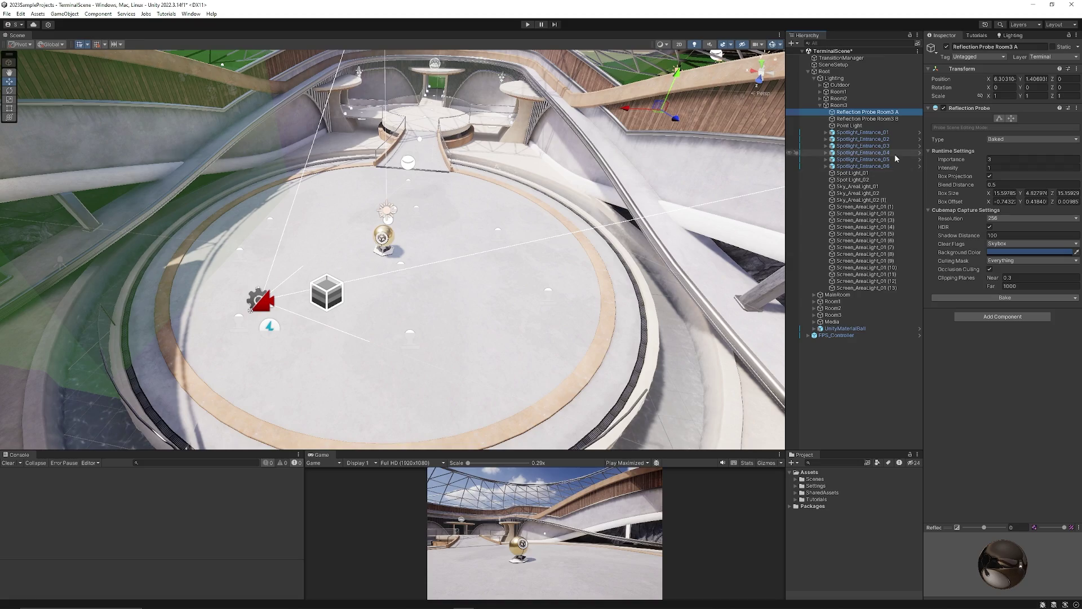
double_click(867, 119)
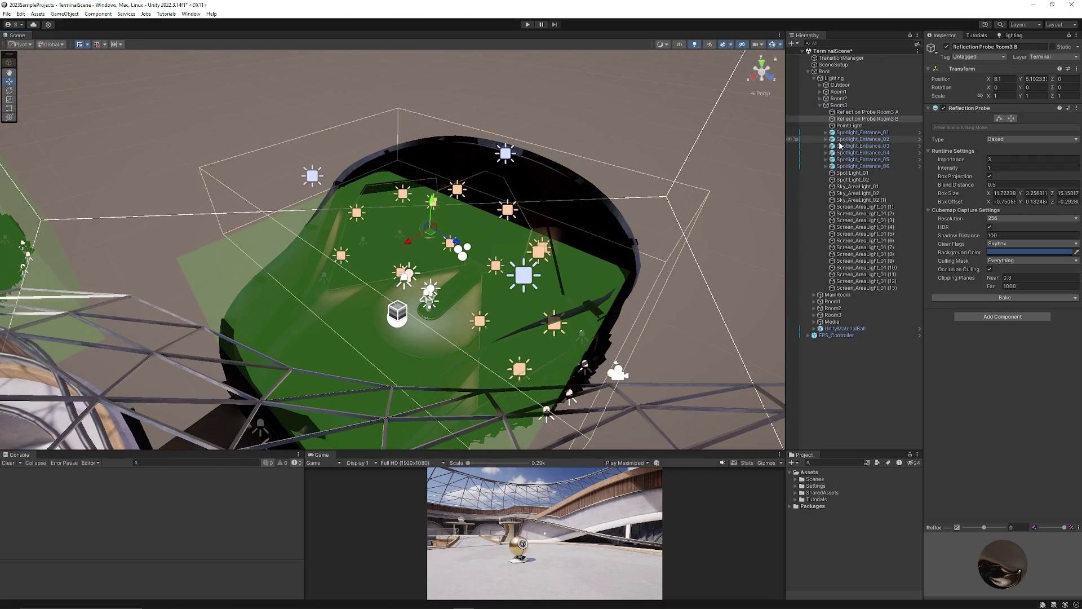
double_click(867, 112)
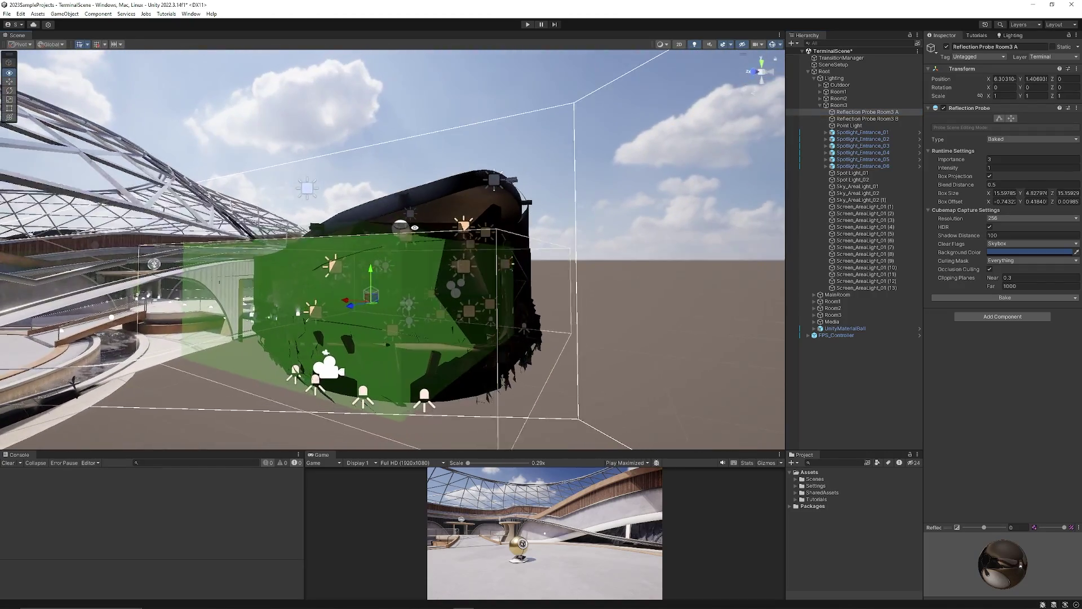
click(867, 119)
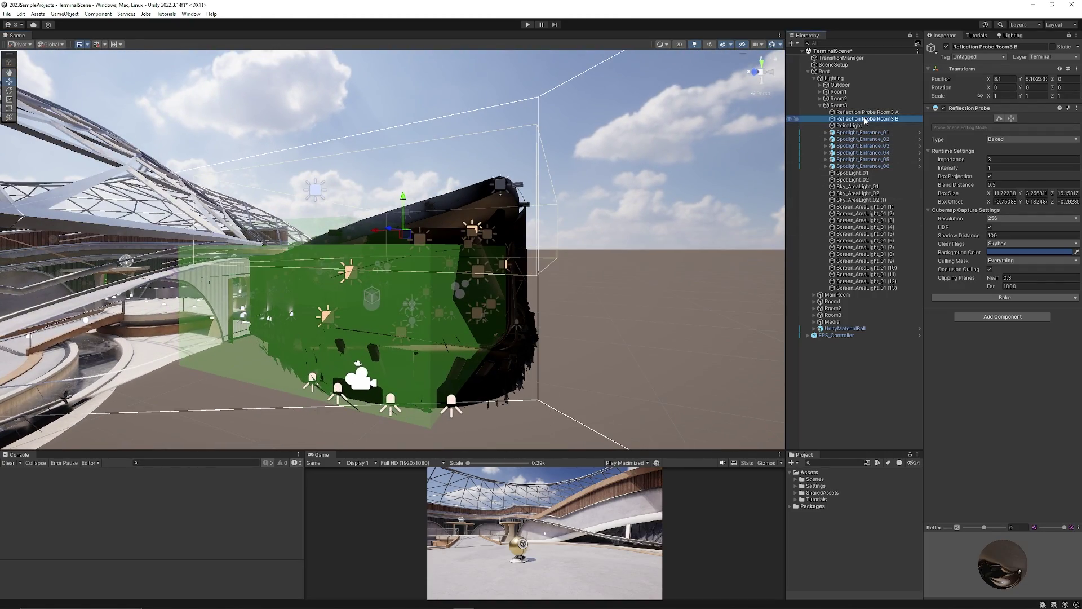
alt+drag(424, 277, 712, 293)
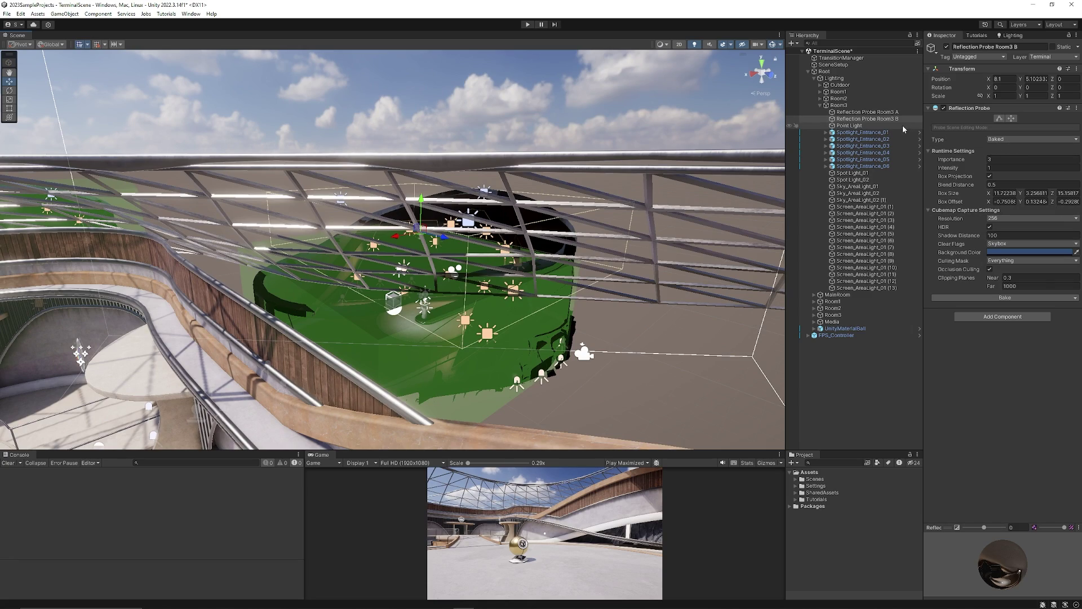
- Inspect Room3's Point Light settings and its range around the room, checking Spotlight_Entrance_01 too
click(855, 125)
key(f)
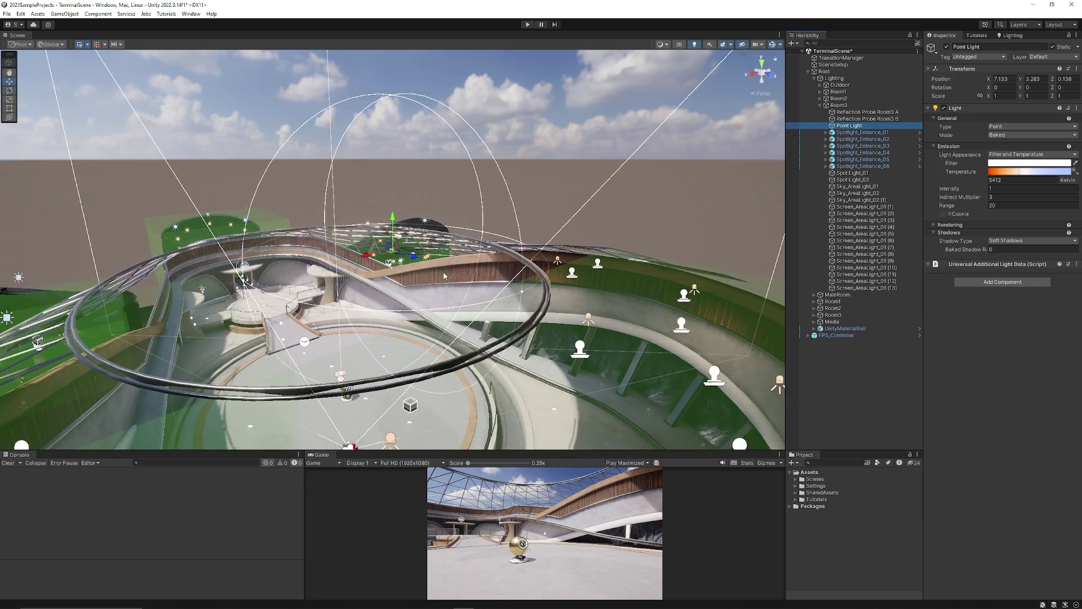
alt+drag(327, 260, 460, 281)
alt+drag(393, 248, 535, 298)
click(879, 133)
click(876, 127)
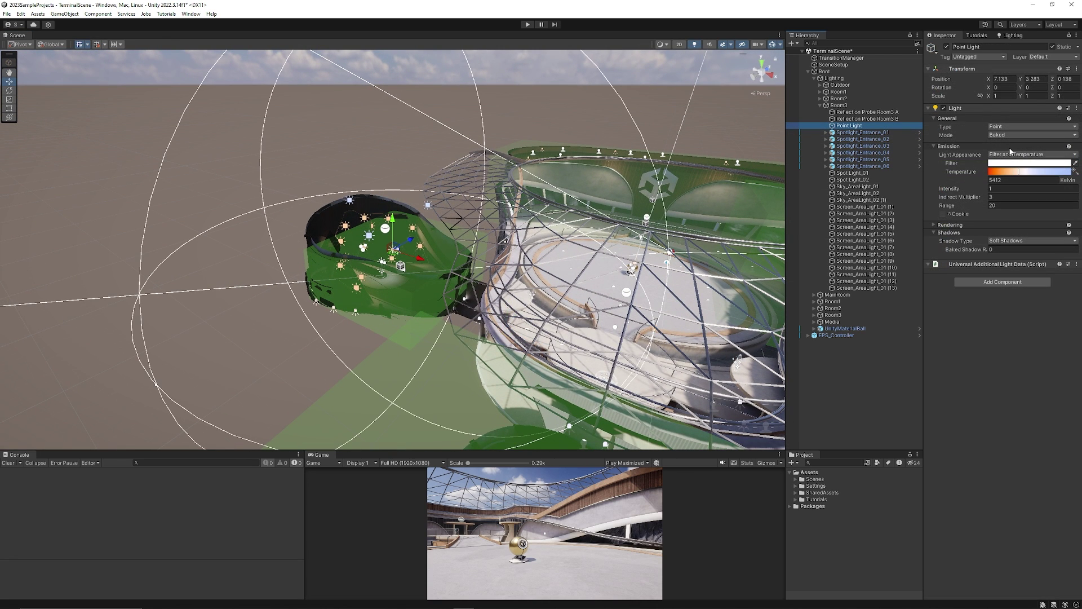
- Inspect Room3's Spot Light_02 and its sky area lights Sky_AreaLight_01, Sky_AreaLight_02 and Sky_AreaLight_02 (1)
click(868, 180)
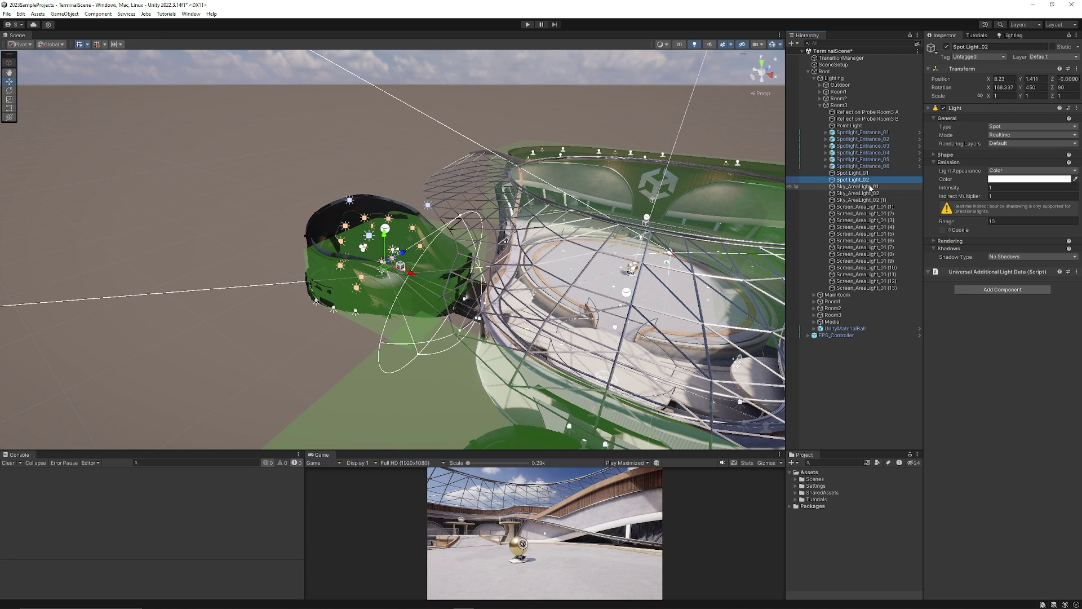
click(871, 188)
double_click(863, 194)
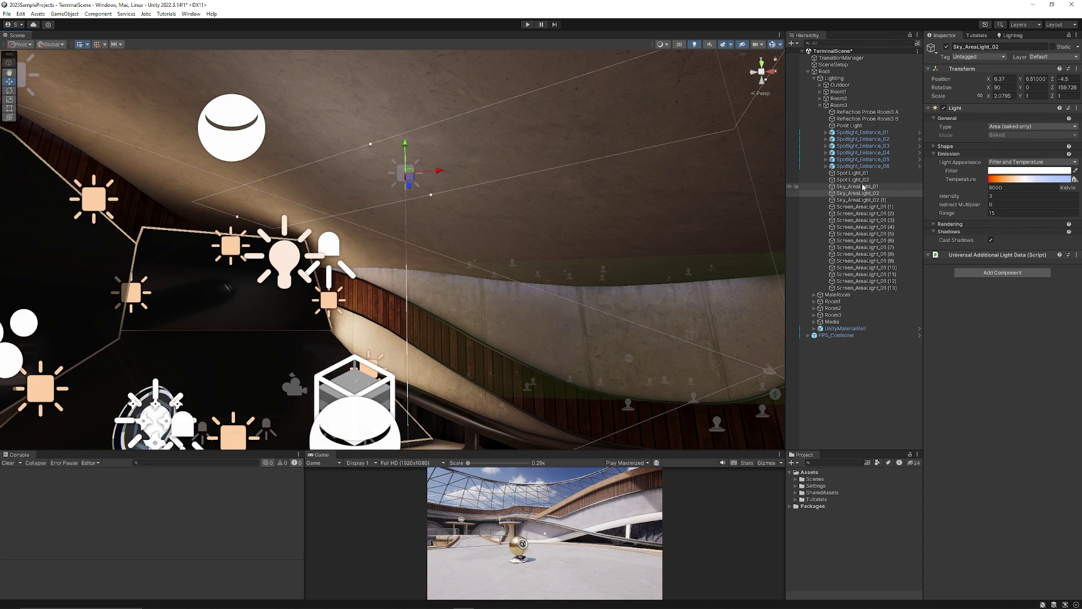
click(863, 187)
click(863, 194)
click(866, 200)
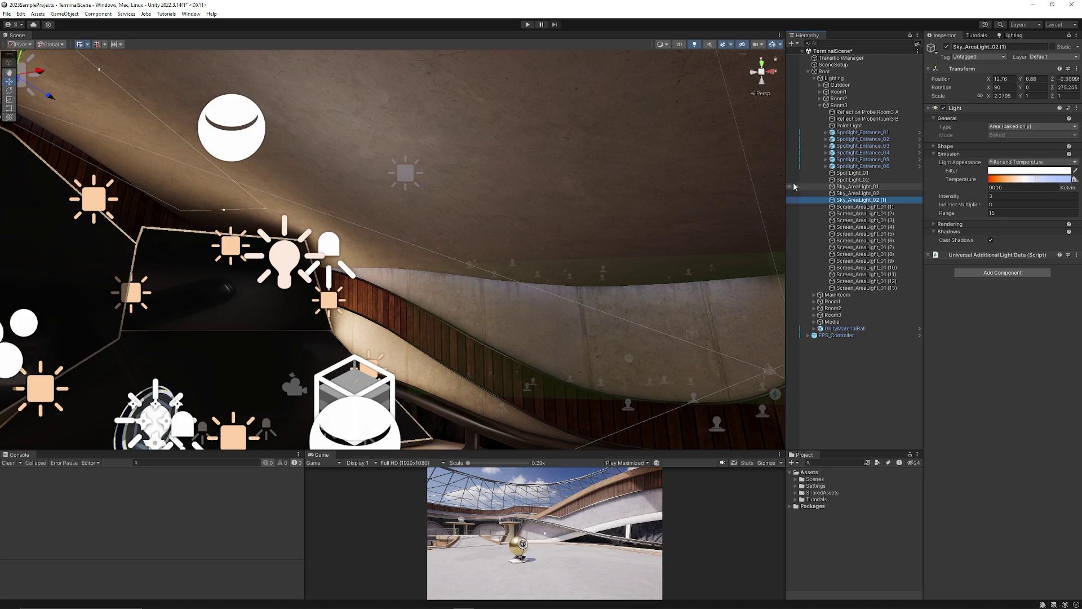
- Compare the Volume settings of DarkAreaVolumeA and DarkAreaVolumeB in the Terminal's Outdoor lighting
alt+drag(496, 164, 309, 164)
middle_drag(310, 164, 474, 155)
alt+drag(473, 155, 446, 160)
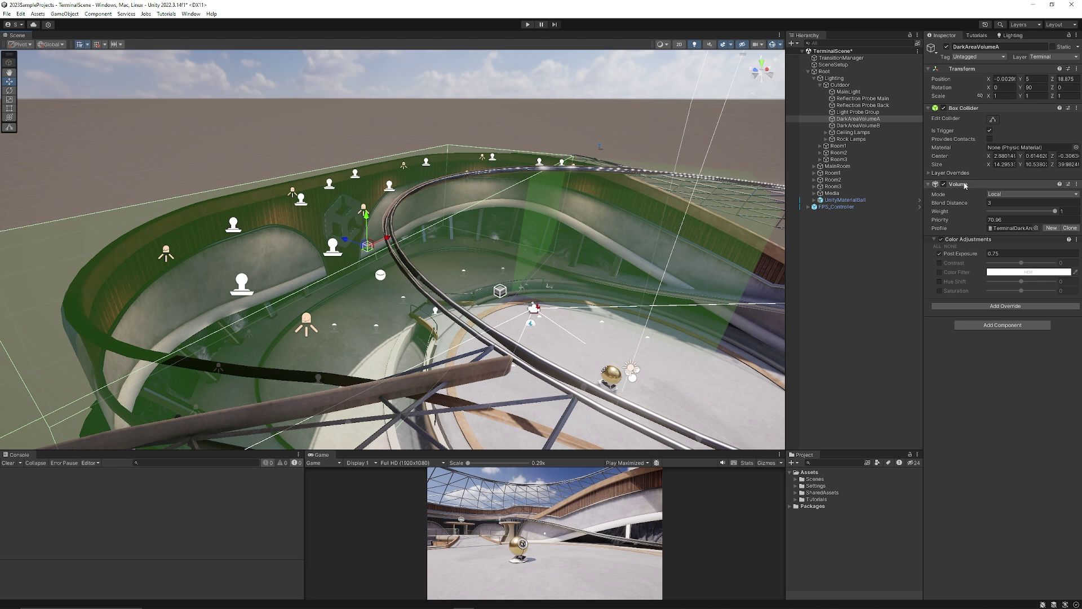
mouse_move(478, 249)
alt+mouse_down()
mouse_move(437, 251)
mouse_move(481, 251)
alt+mouse_up()
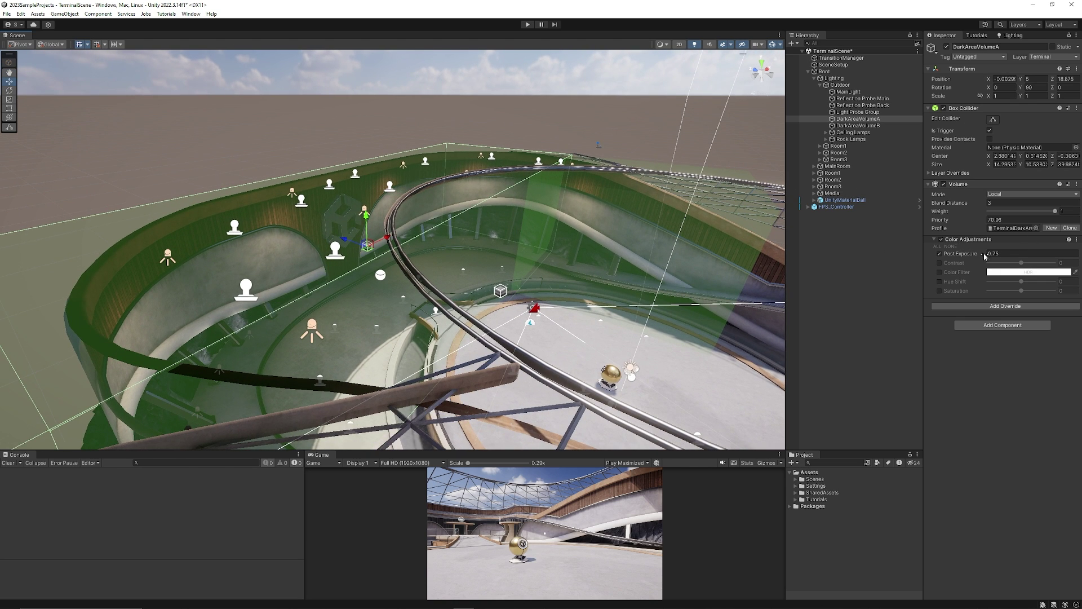
click(858, 125)
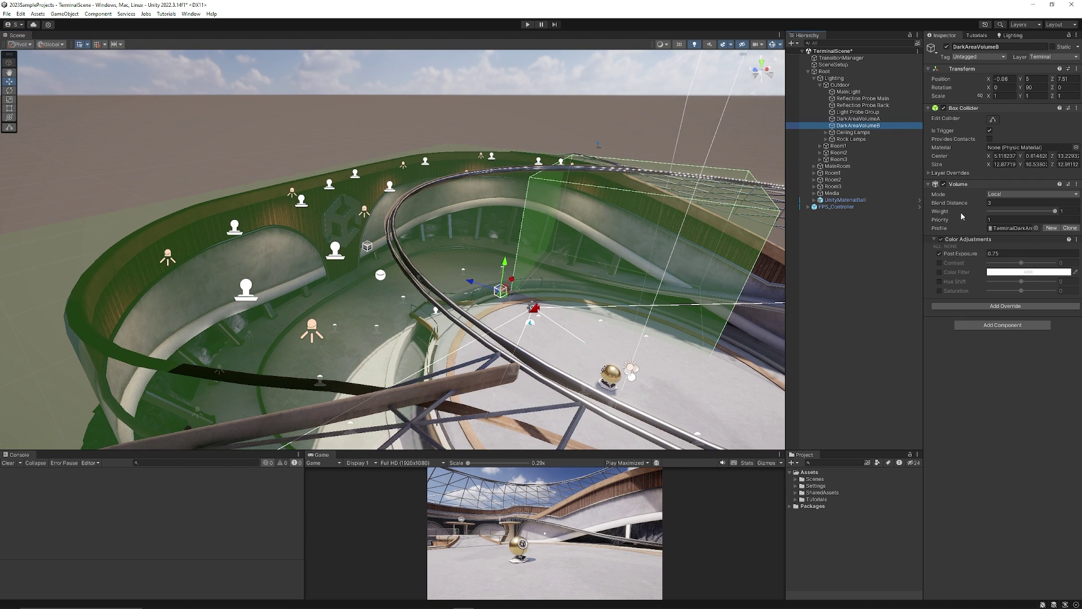
- Select the Outdoor Light Probe Group and examine its probe network across the whole Terminal building
click(877, 112)
click(875, 119)
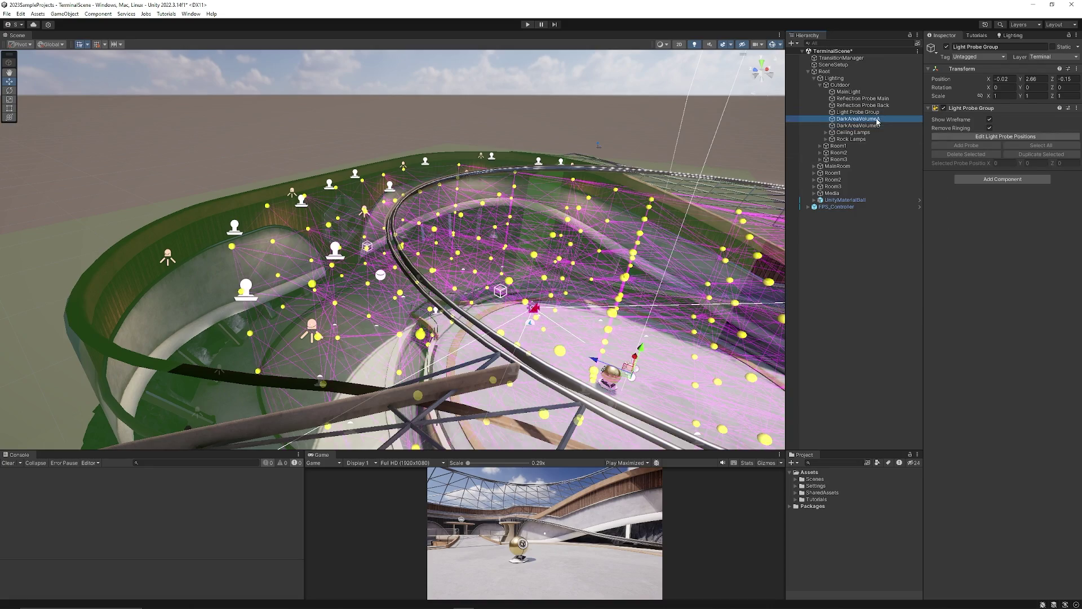
click(869, 113)
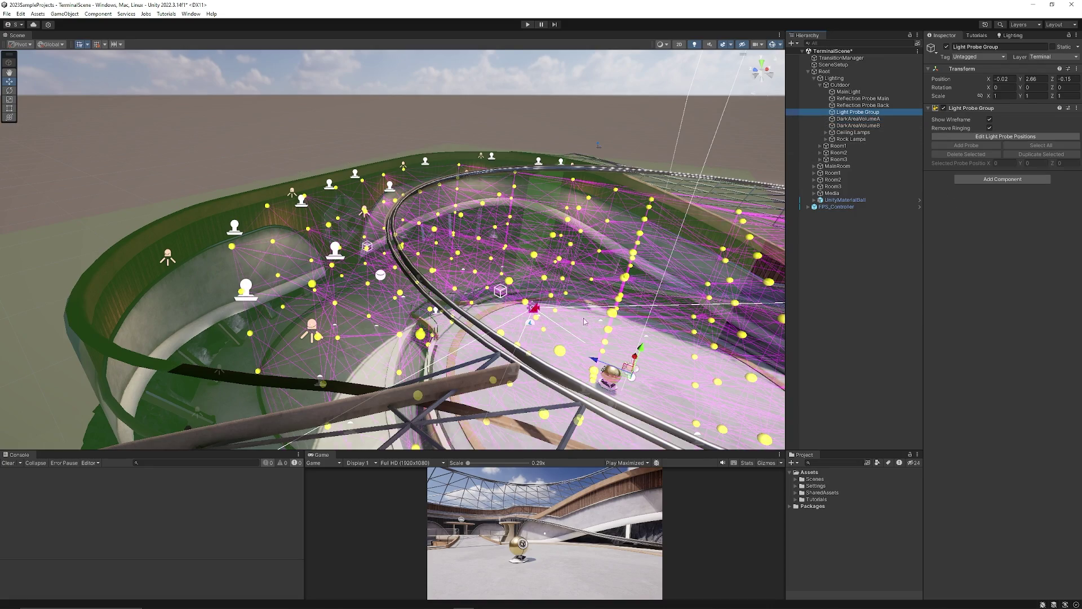
middle_drag(584, 321, 474, 260)
scroll(473, 261, down, 4)
alt+drag(473, 261, 620, 282)
middle_drag(623, 278, 541, 290)
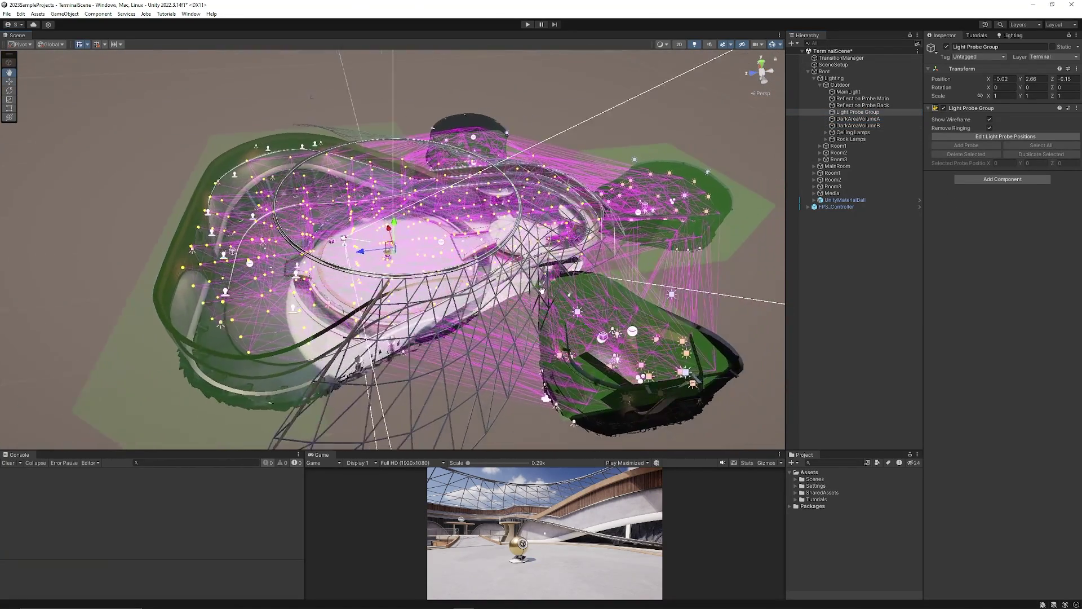
scroll(502, 299, up, 5)
alt+drag(494, 305, 581, 287)
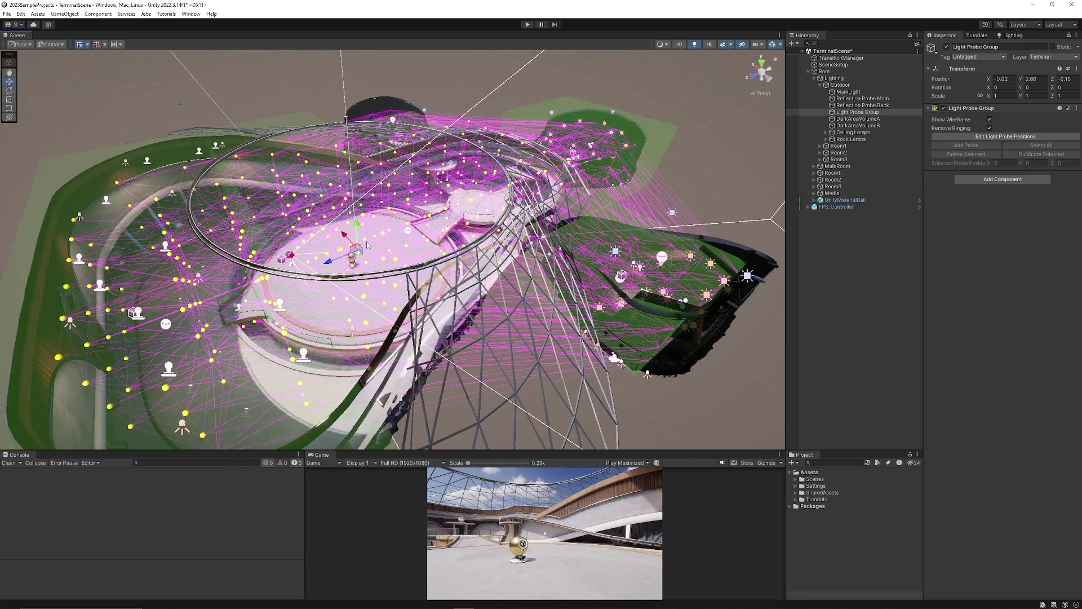
- Examine the light probes above the Terminal's central platform up close, and select the UnityMaterialBall
scroll(367, 244, up, 5)
scroll(348, 275, up, 5)
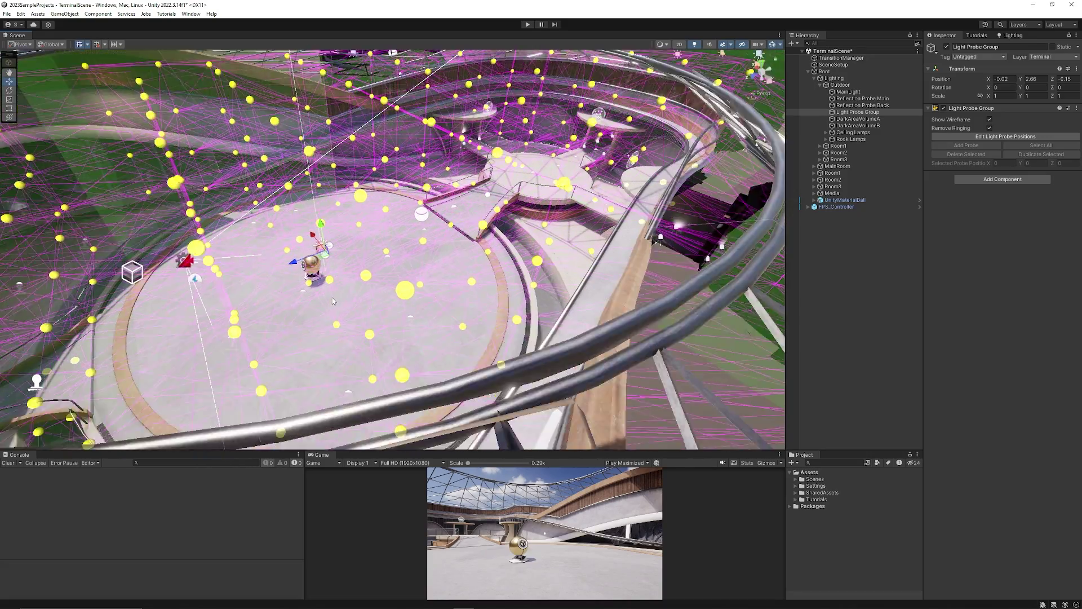
alt+drag(285, 308, 344, 272)
scroll(359, 310, down, 4)
scroll(344, 272, up, 3)
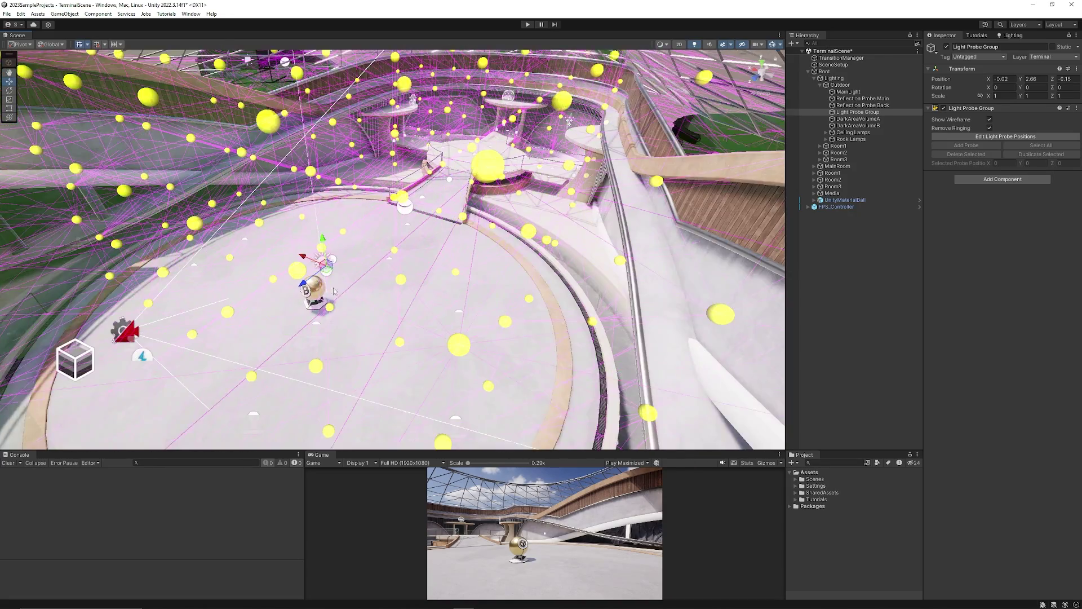
middle_drag(344, 272, 412, 259)
scroll(412, 258, down, 2)
click(402, 275)
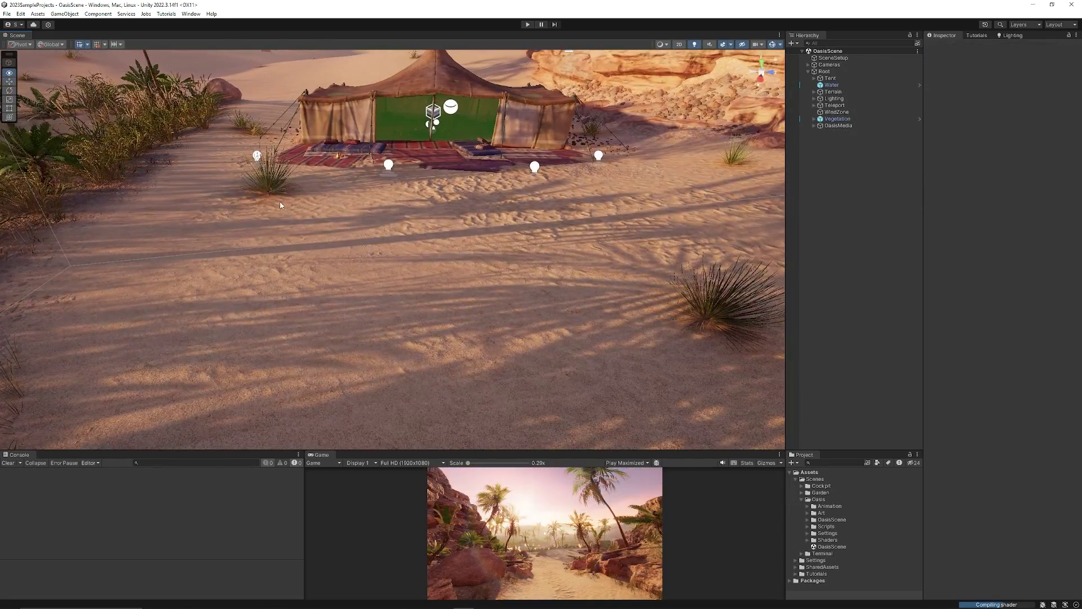
- Frame and inspect the SandDecal (1) decal projector at the edge of the tent carpets in OasisScene
alt+drag(280, 205, 428, 210)
middle_drag(237, 210, 369, 236)
scroll(368, 236, up, 2)
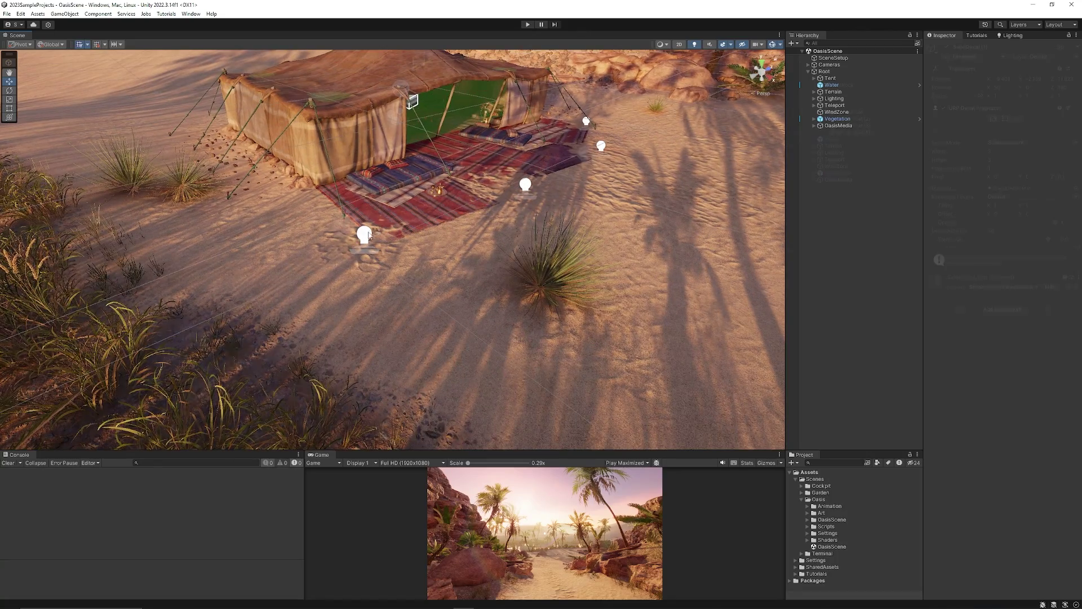
click(369, 235)
key(f)
drag(342, 208, 340, 143)
alt+drag(282, 242, 410, 274)
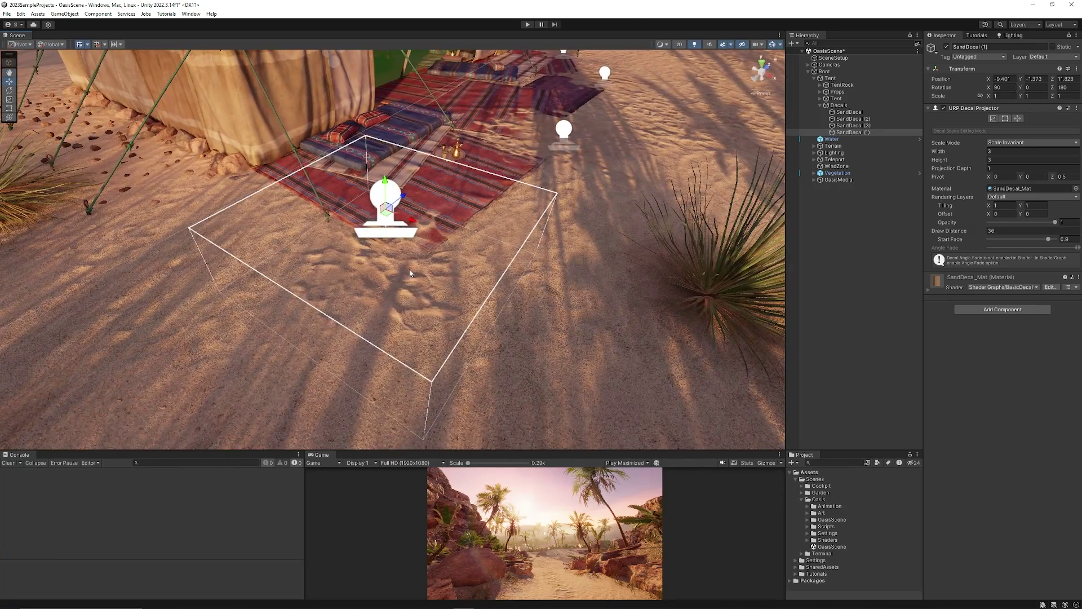
- Select Carpets_Big_01_Prefab (1) by the tent and inspect its LOD Group and the material on Carpets_Big_01_LOD0
middle_drag(585, 160, 278, 303)
click(220, 303)
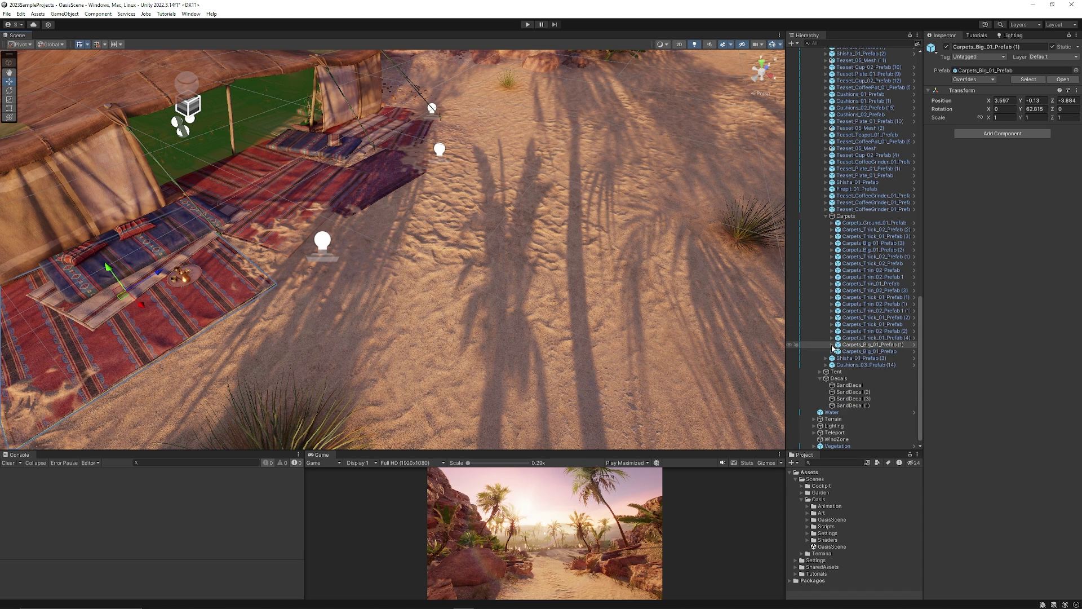
click(832, 344)
click(867, 351)
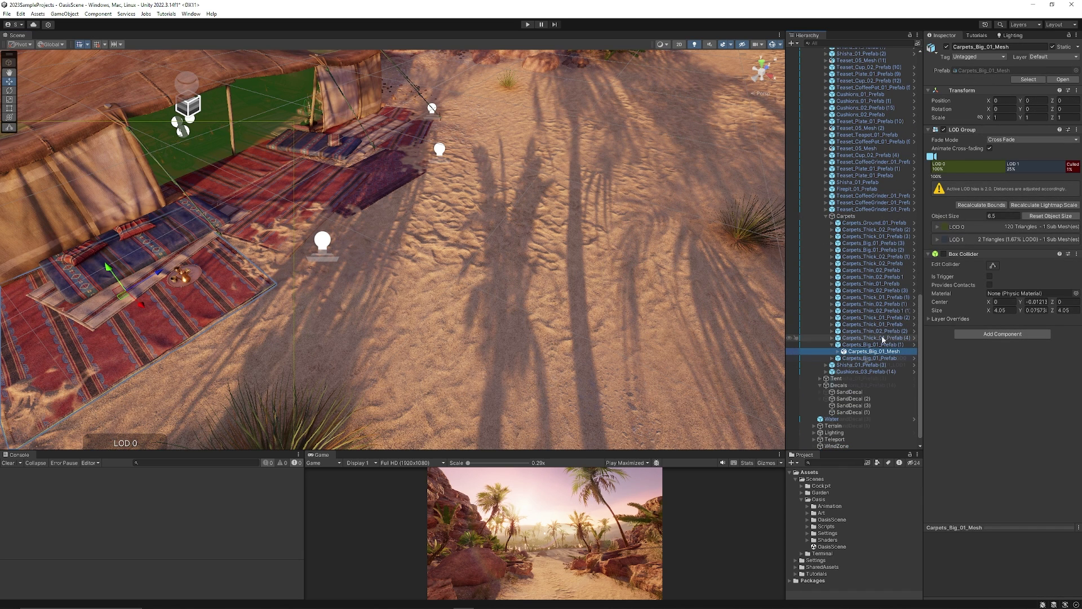
click(839, 351)
click(876, 359)
click(1002, 257)
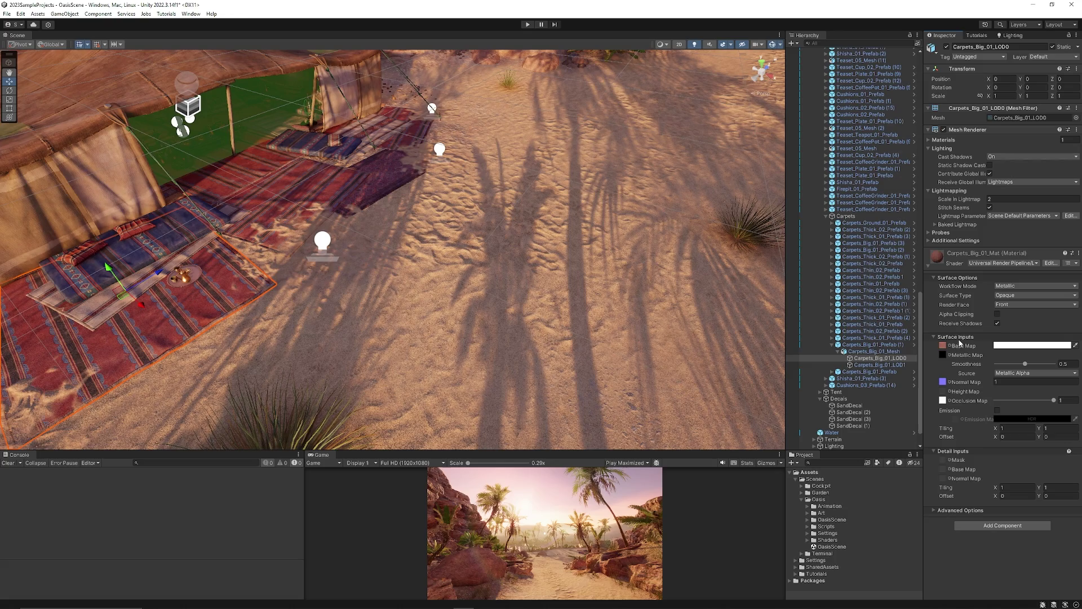
scroll(347, 214, down, 3)
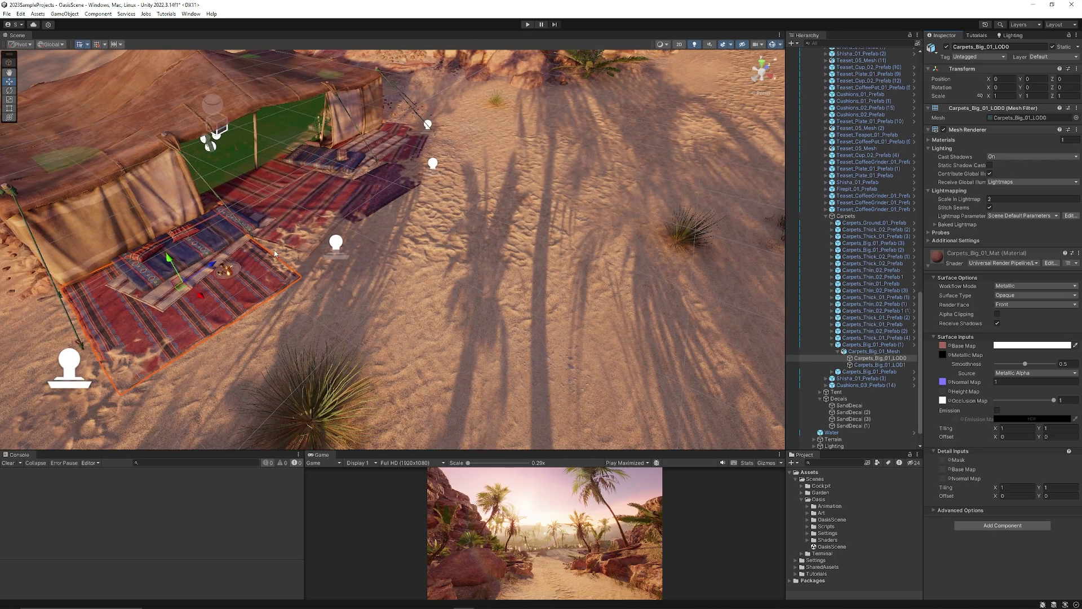
mouse_move(274, 249)
alt+mouse_down()
mouse_move(299, 251)
mouse_move(285, 250)
alt+mouse_up()
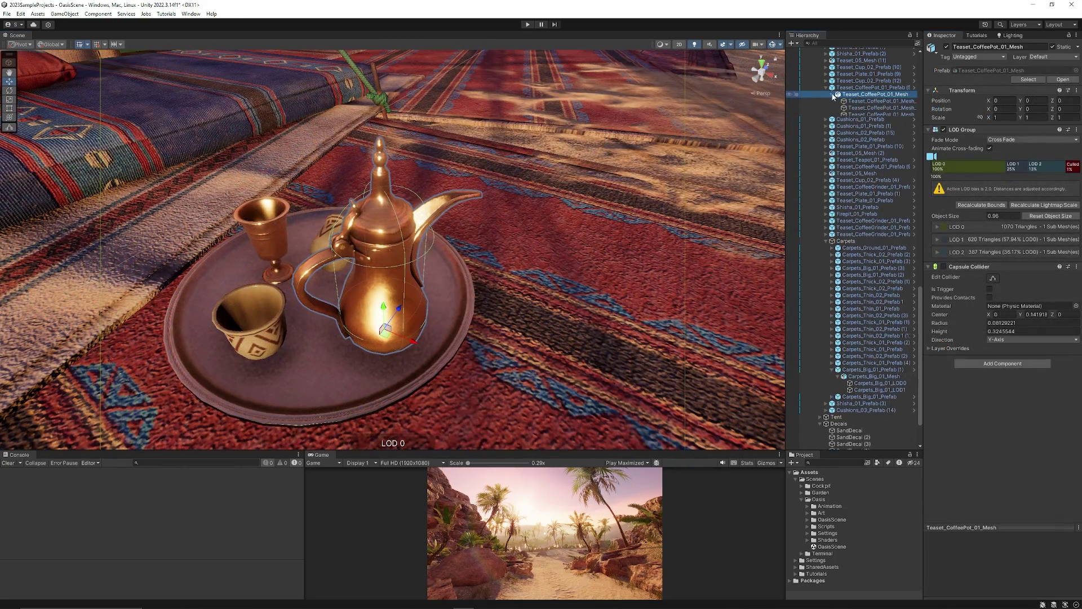
- Inspect the coffee pot's LOD0 and LOD1 meshes and expand the Teaset_01_Mat material settings
click(883, 102)
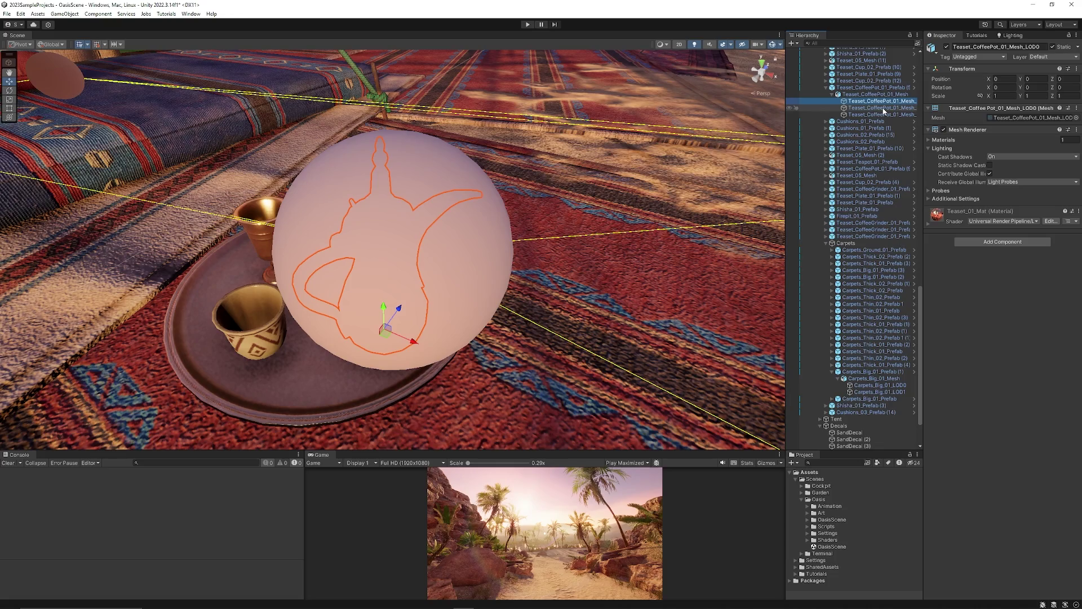
click(884, 108)
click(979, 218)
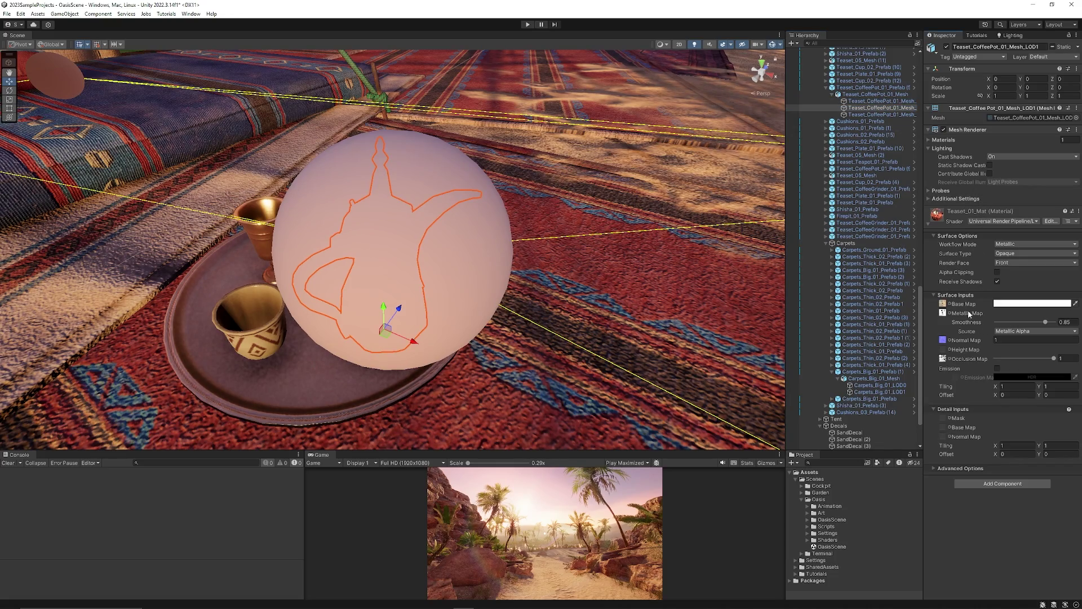
scroll(569, 232, down, 10)
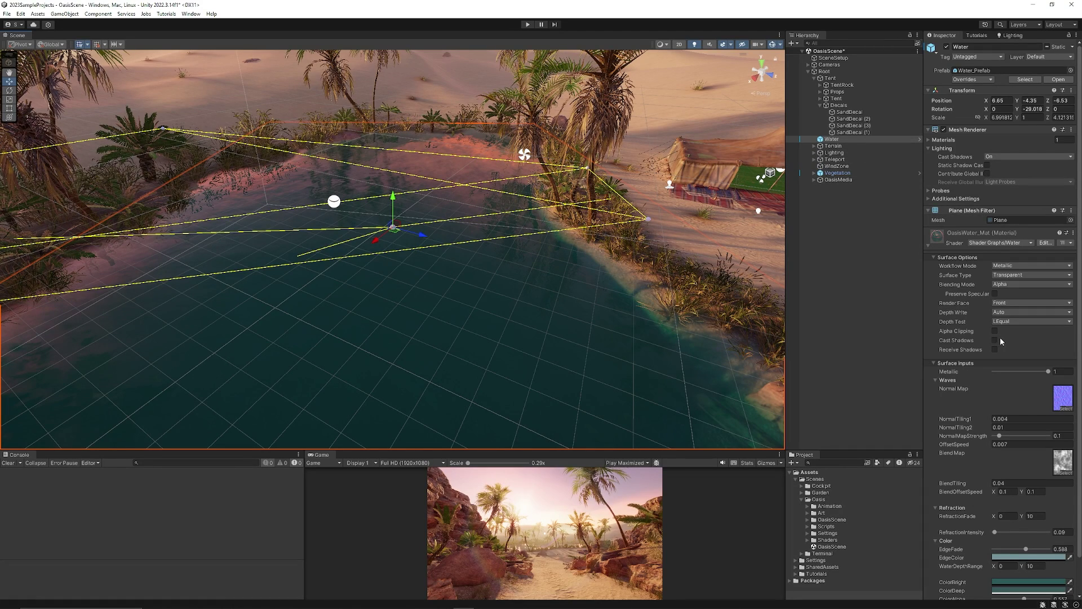
- Review the Oasis Water's OasisWater_Mat shader choices, wave and refraction inputs, and the EdgeFade color setting
click(1003, 243)
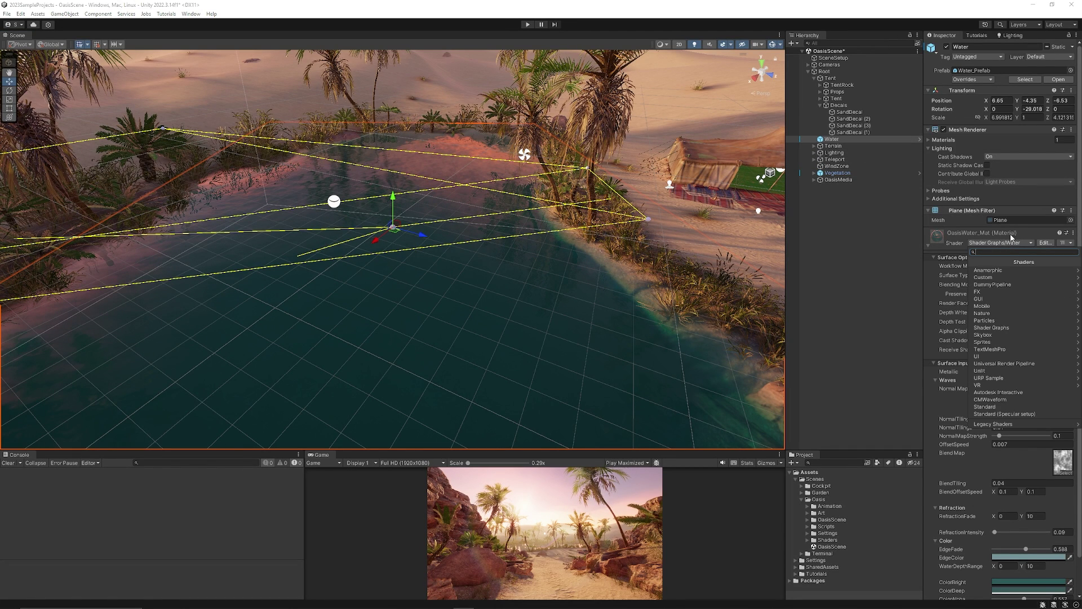
click(1011, 237)
click(1011, 237)
scroll(1007, 306, down, 2)
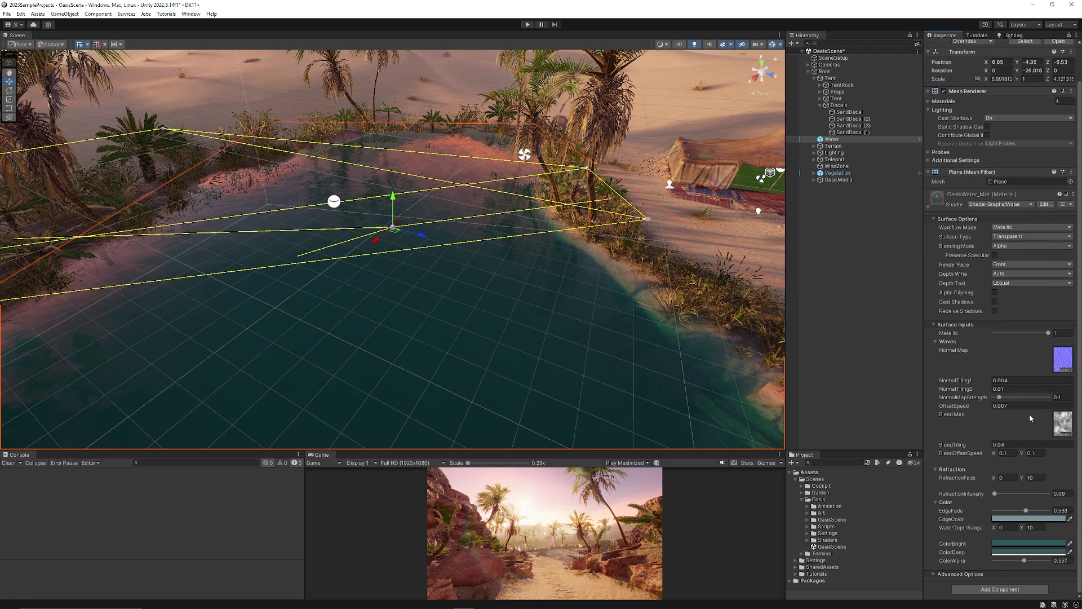
click(1018, 510)
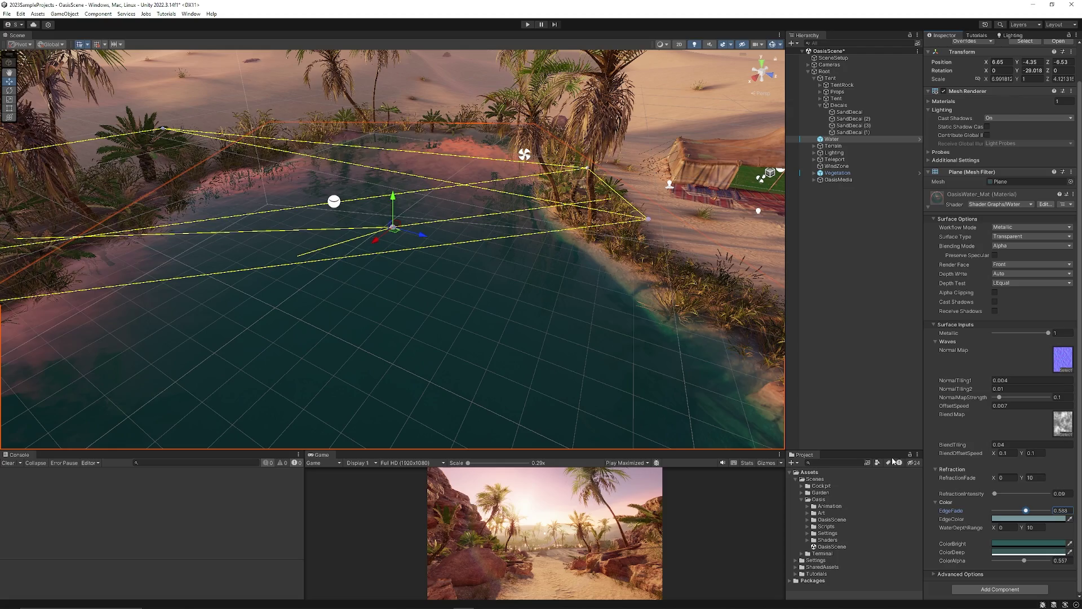
- Try the EdgeColor and ColorBright settings of OasisWater_Mat and set its ColorAlpha to 1
click(997, 520)
mouse_move(1035, 453)
mouse_down()
mouse_move(1026, 432)
mouse_move(1018, 448)
mouse_move(1043, 449)
mouse_move(1032, 461)
mouse_up()
click(1075, 382)
click(1029, 552)
click(1074, 383)
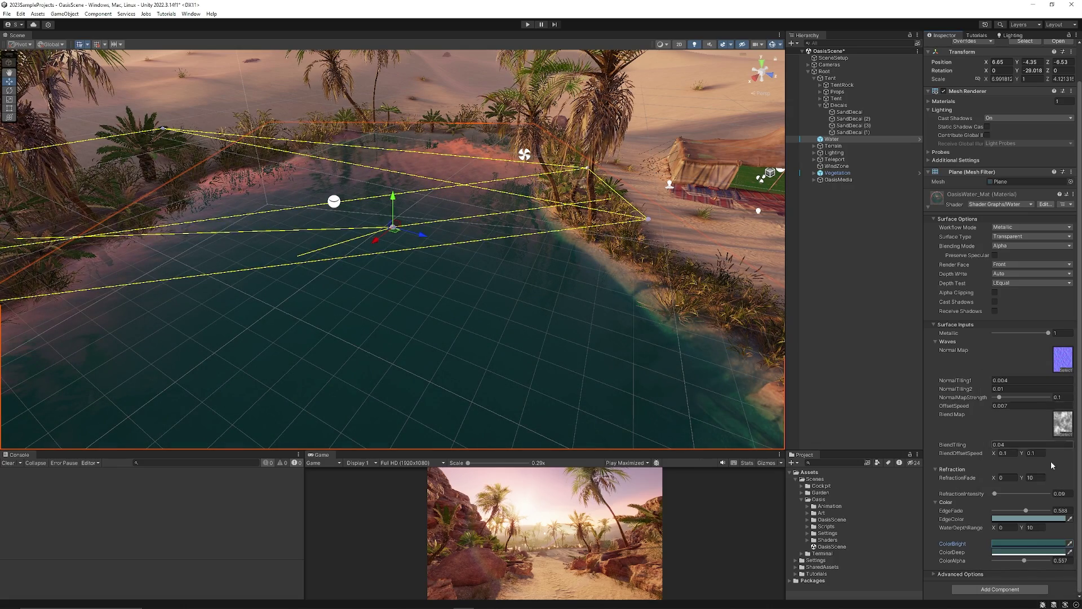
drag(1026, 563, 1073, 559)
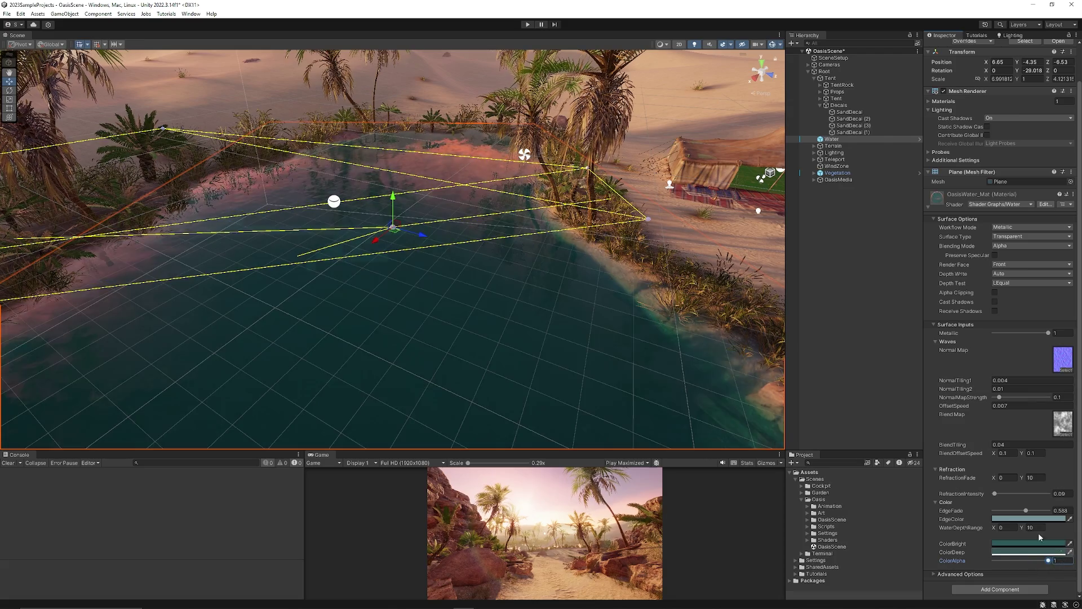
- Frame the Vegetation group and its Path and Shore subgroups to examine how the oasis plants are organised
double_click(835, 172)
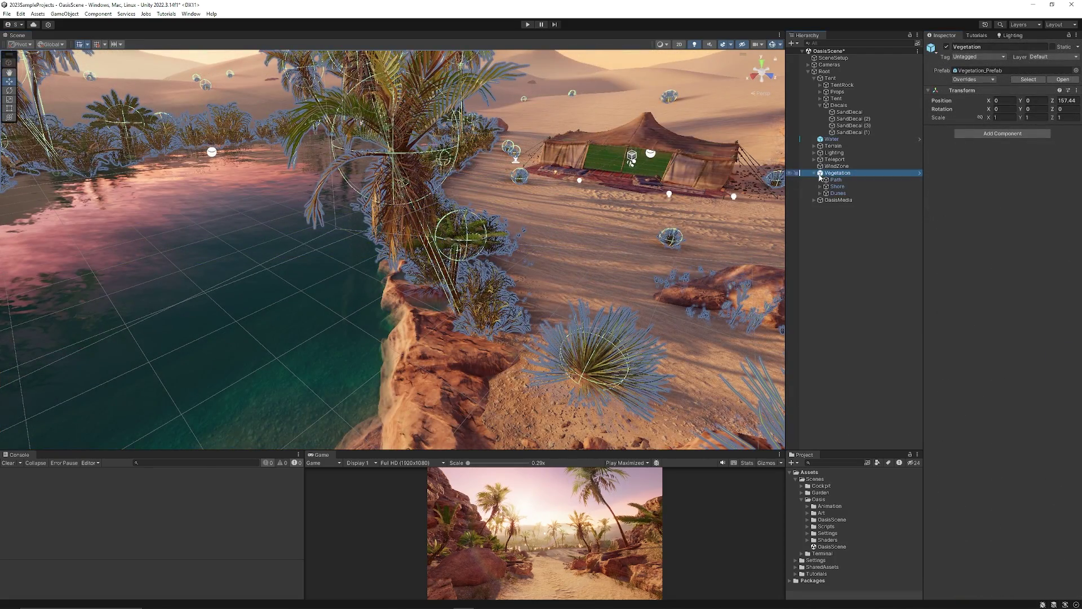
double_click(829, 180)
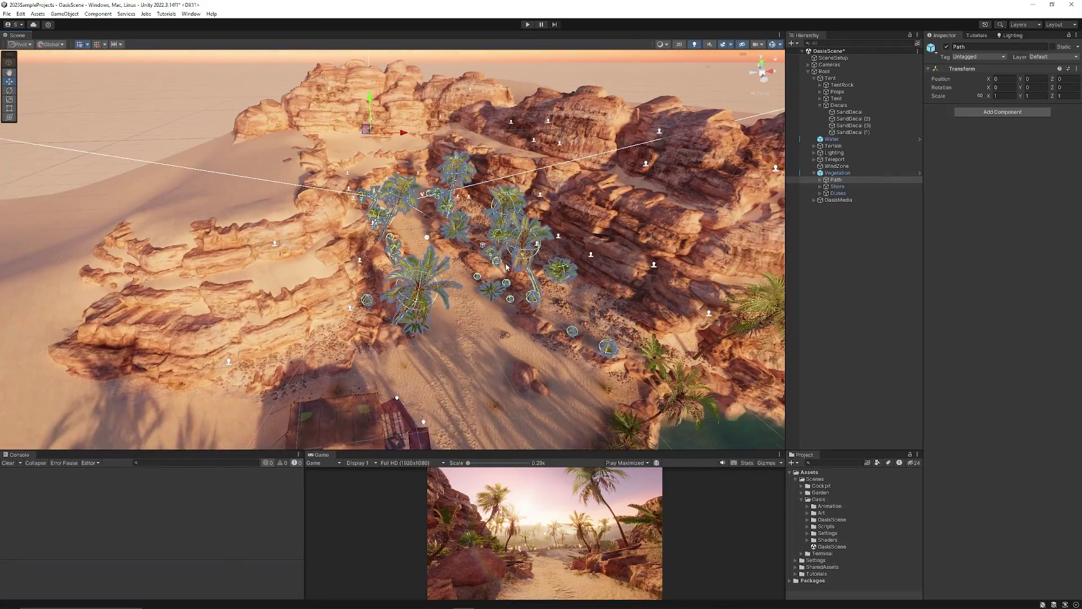
double_click(836, 187)
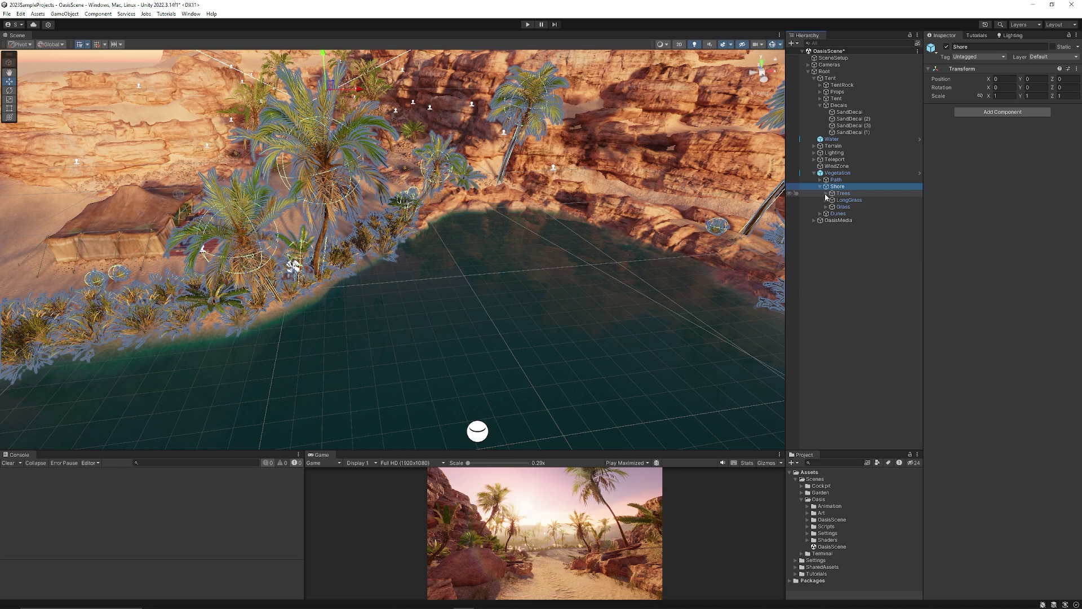
- Inspect the LOD Group of Palm_2 (1) under the Shore trees and the date palm's two collision objects
click(826, 193)
click(849, 200)
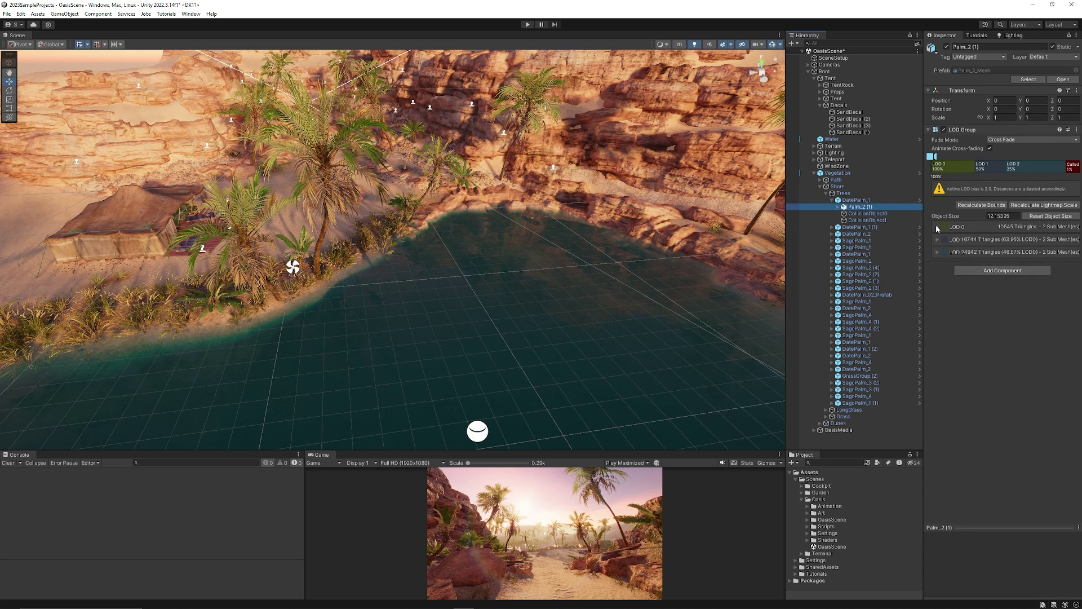
click(937, 227)
click(938, 228)
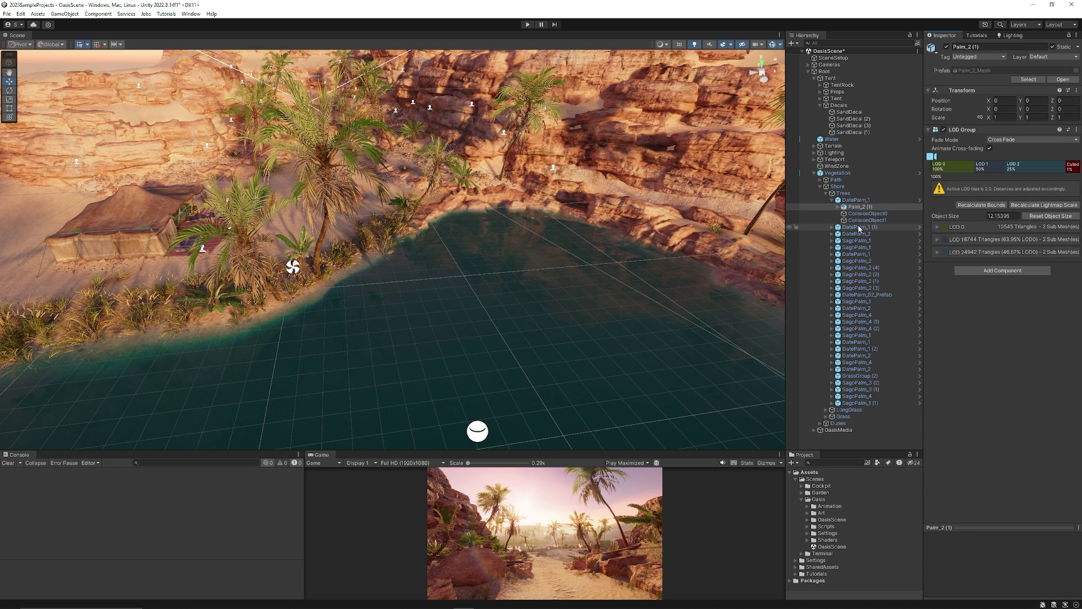
click(865, 213)
click(866, 220)
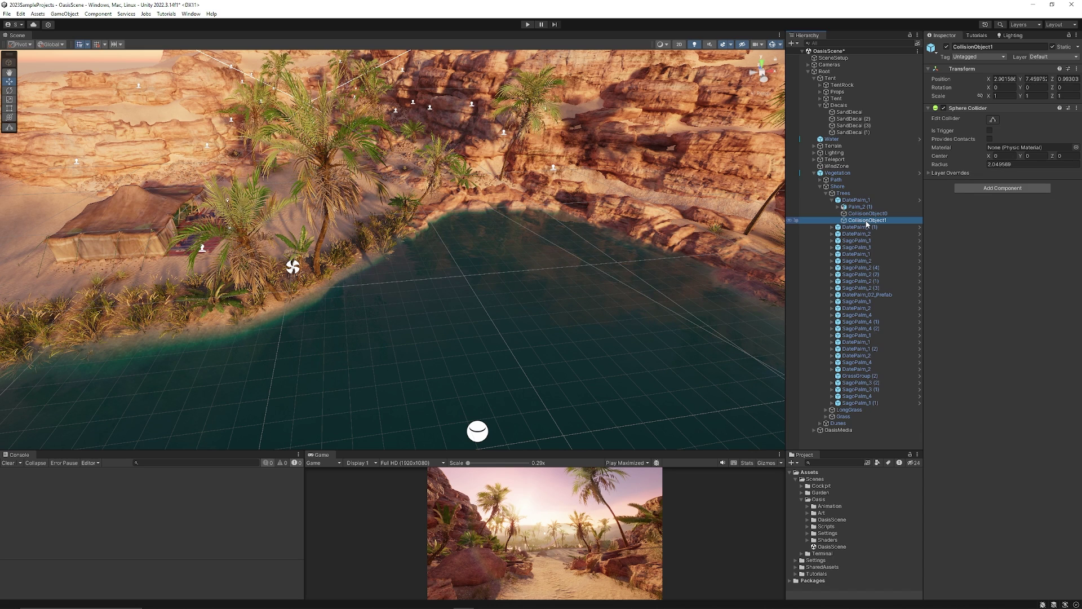
- Compare the Palm_2 LOD0, LOD1 and LOD2 meshes and frame the palm by the shore
click(839, 207)
click(870, 214)
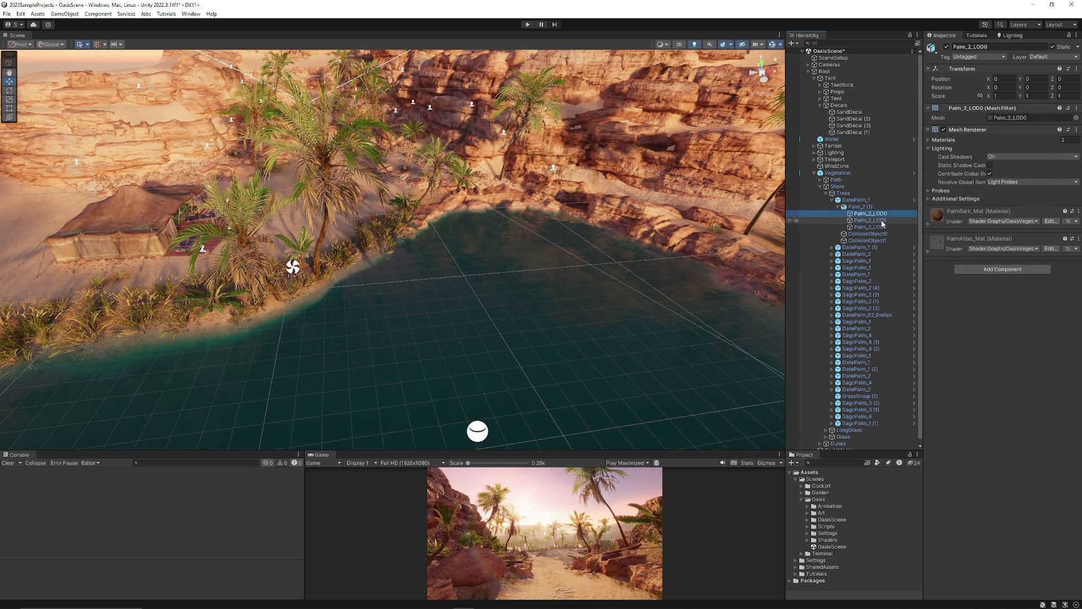
click(882, 221)
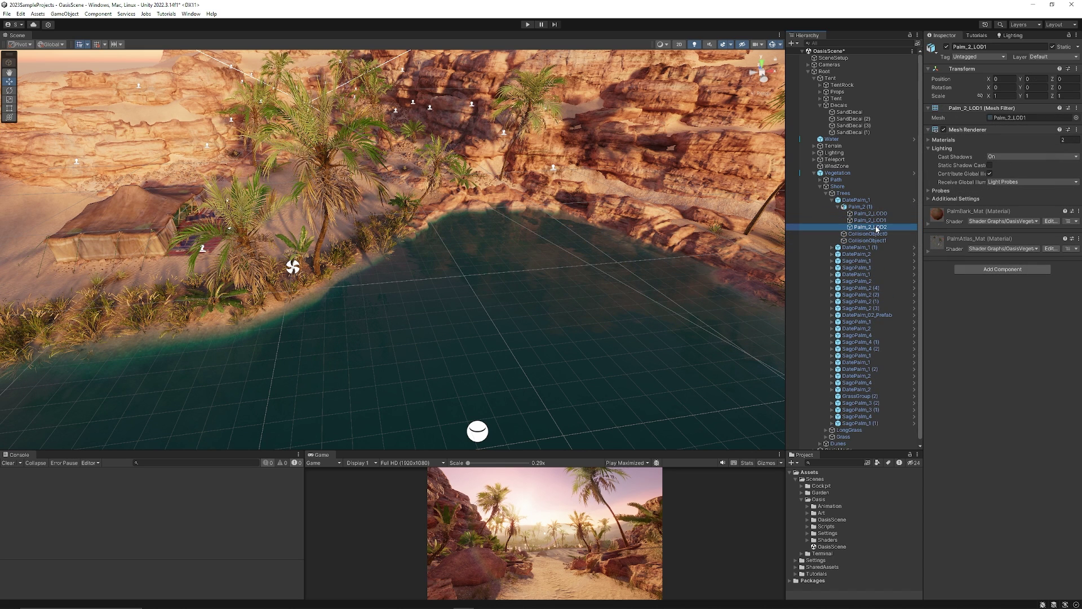
click(878, 214)
key(f)
alt+drag(406, 298, 733, 242)
scroll(536, 309, up, 3)
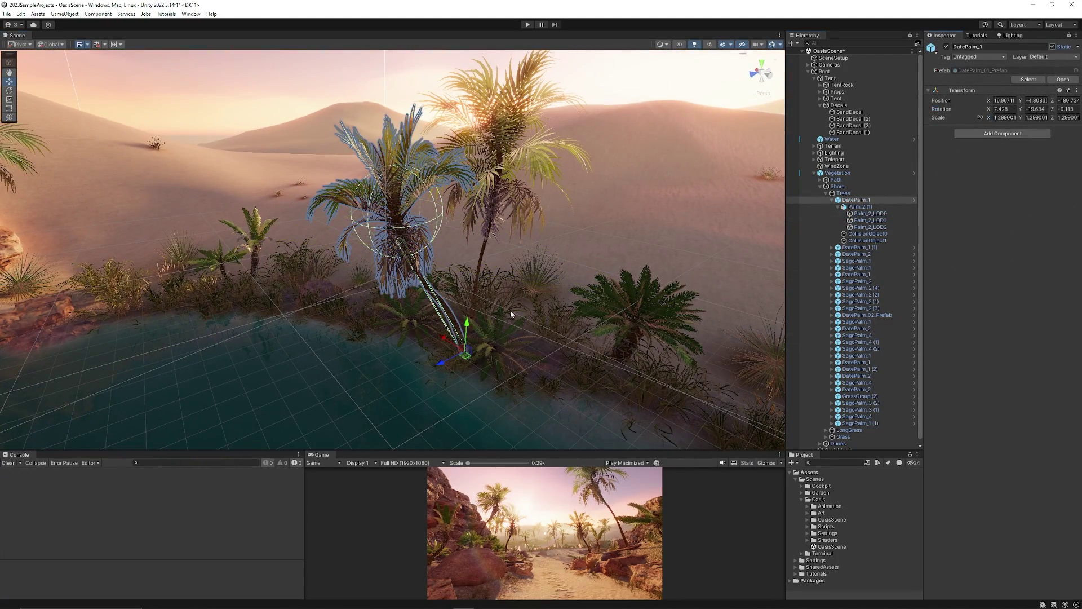
- Review the PalmBark_Mat and PalmAtlas_Mat vegetation shader settings on Palm_2_LOD0
click(862, 207)
click(868, 213)
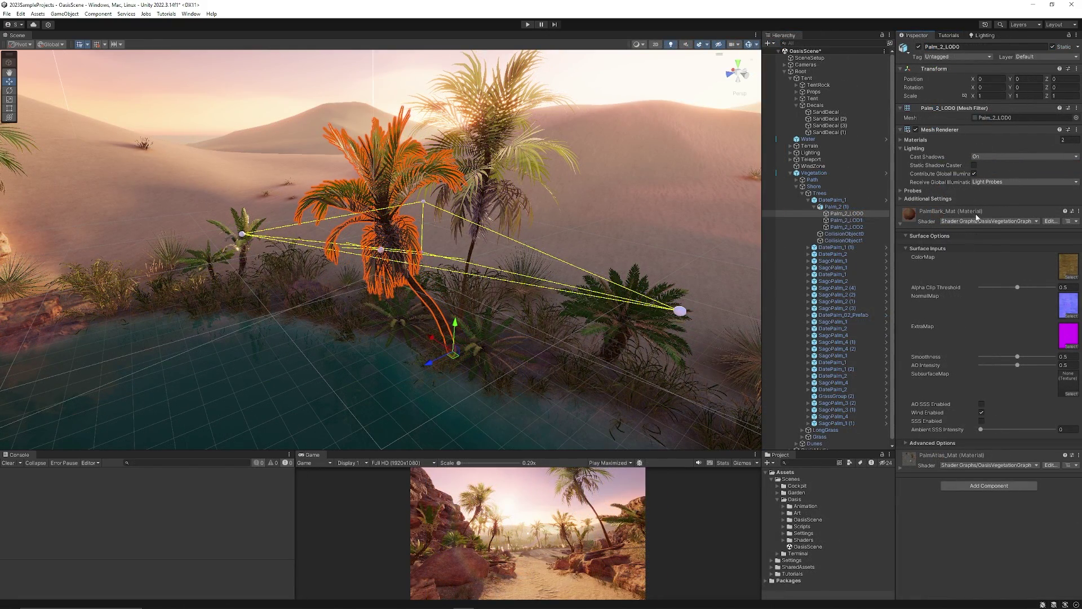
click(970, 213)
click(981, 239)
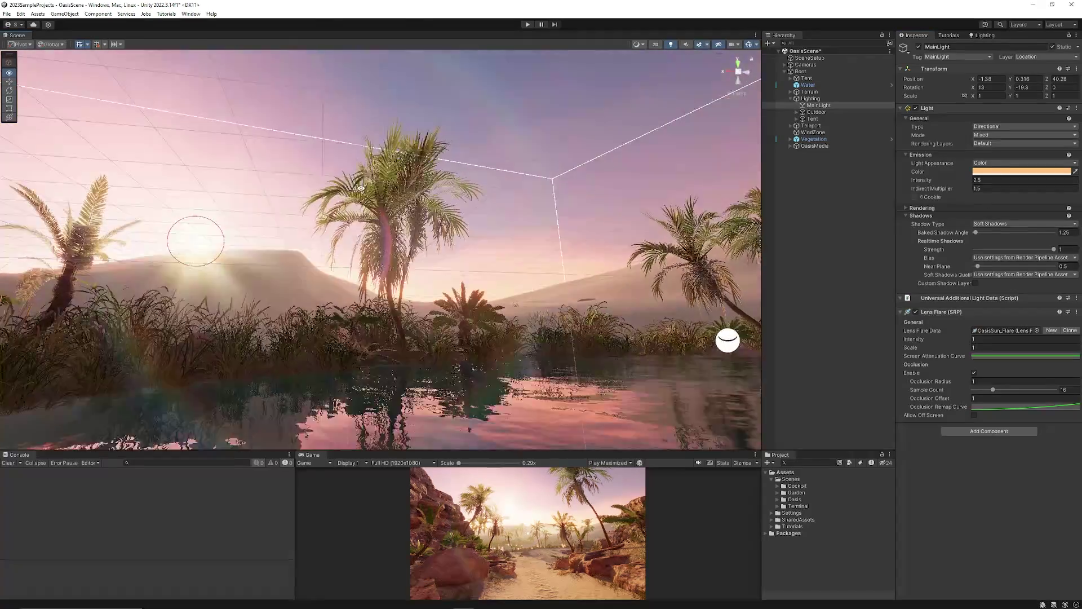
- Inspect the light probe group and the lower and upper reflection probes in the Outdoor lighting group
alt+drag(361, 188, 342, 203)
click(816, 113)
click(797, 111)
click(844, 120)
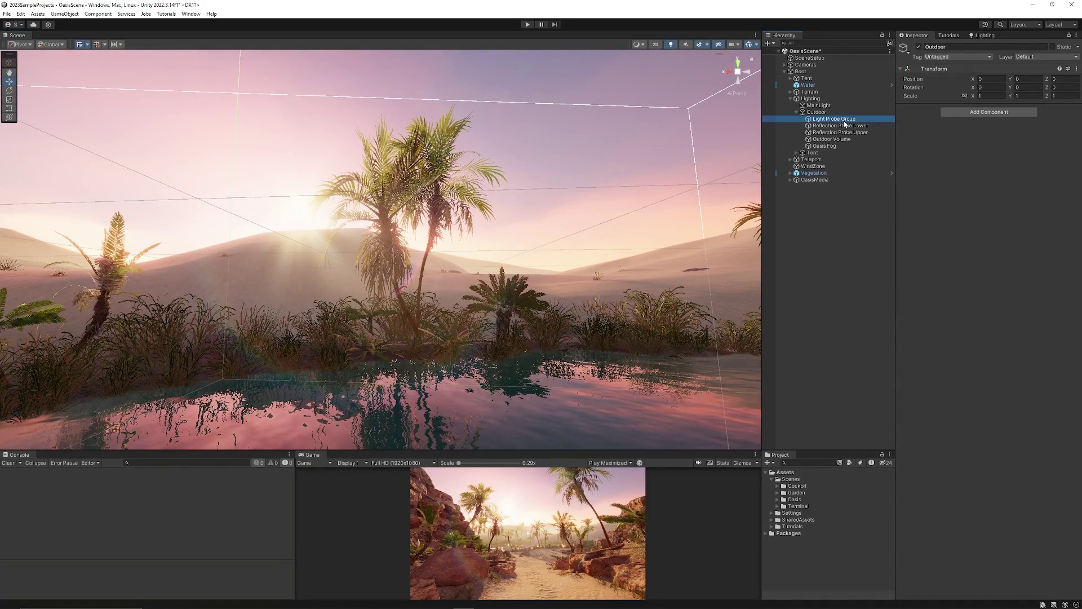
key(Down)
key(Down)
key(Down)
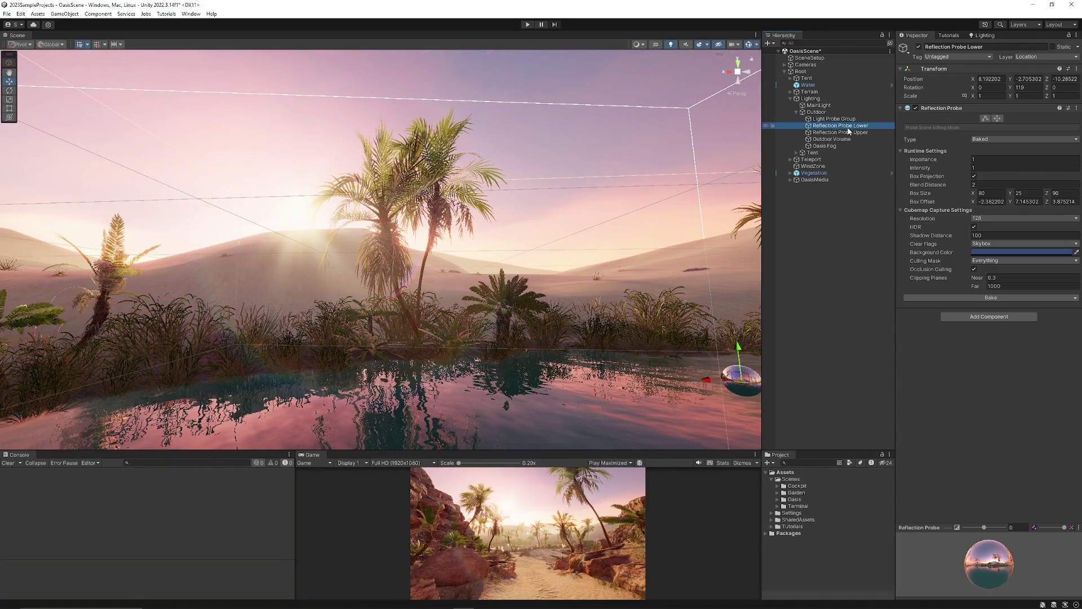
- Frame the Outdoor Volume and switch its post exposure and Oasis fog overrides off and on to compare their effects
key(f)
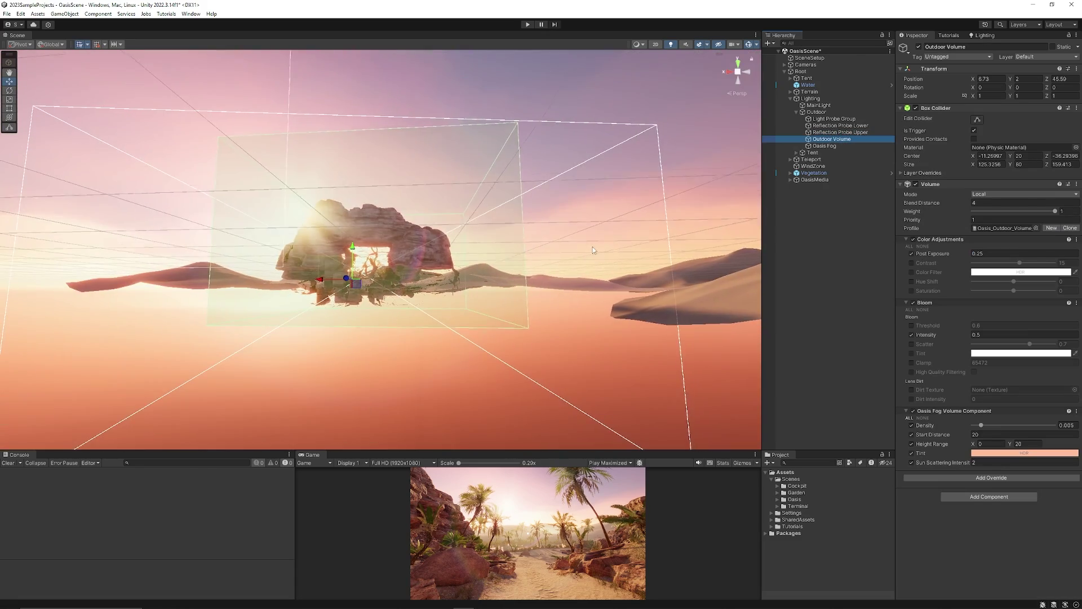
alt+drag(493, 160, 725, 272)
scroll(658, 272, up, 2)
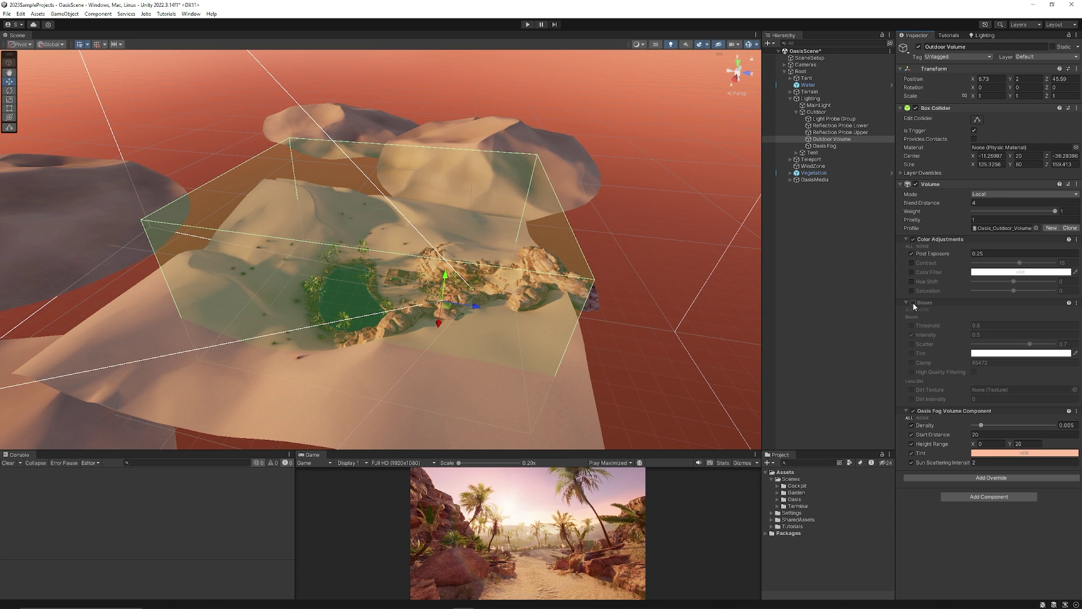
click(912, 254)
click(912, 253)
click(912, 253)
click(933, 240)
click(931, 247)
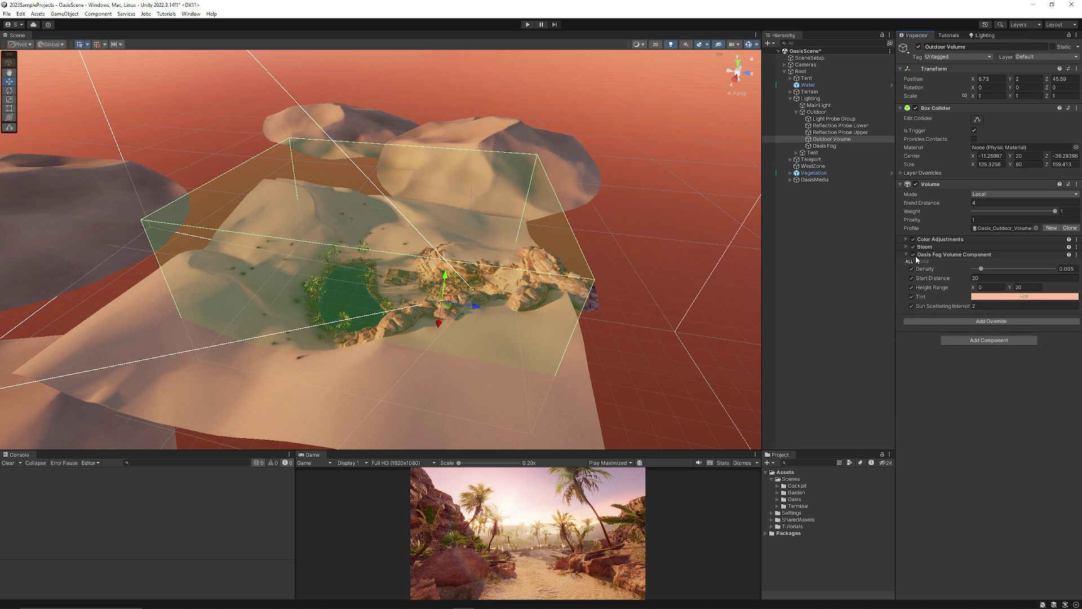
click(914, 255)
click(913, 255)
- Enlarge the Game view and toggle the Oasis Fog object's component to check its effect on the scene
alt+drag(628, 268, 411, 231)
drag(550, 449, 549, 246)
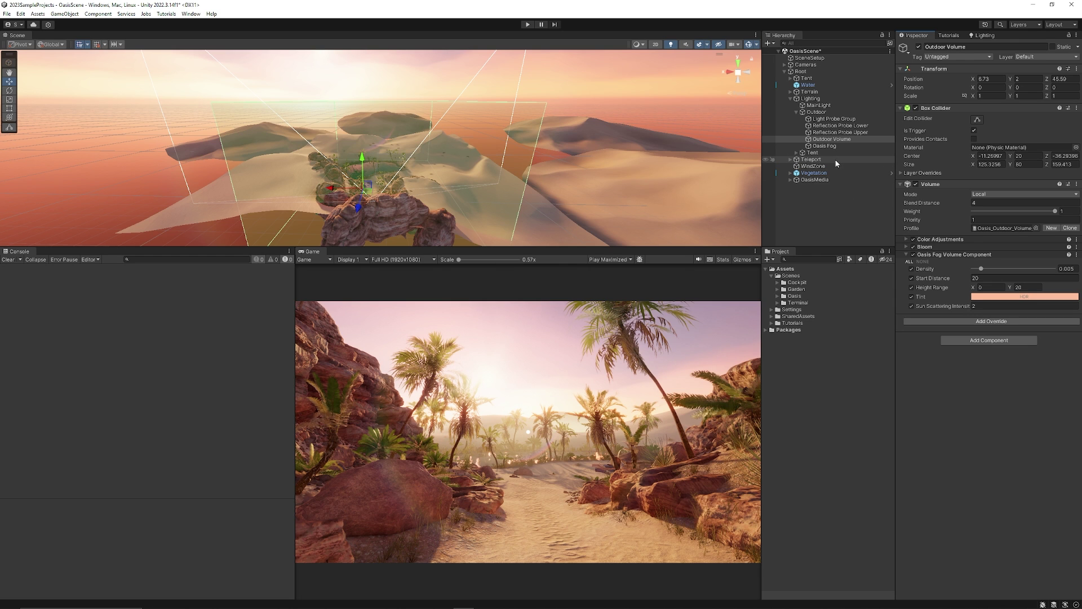
click(826, 146)
click(915, 109)
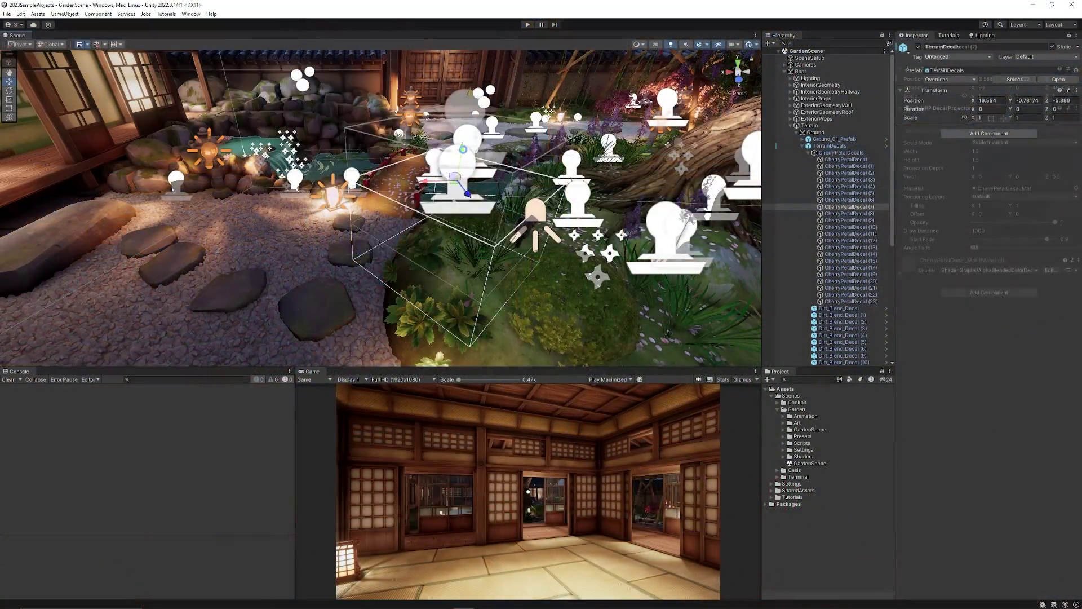
- Look over the planted ground, bridge and pond around CherryPetalDecal (7) in GardenScene
scroll(481, 186, up, 5)
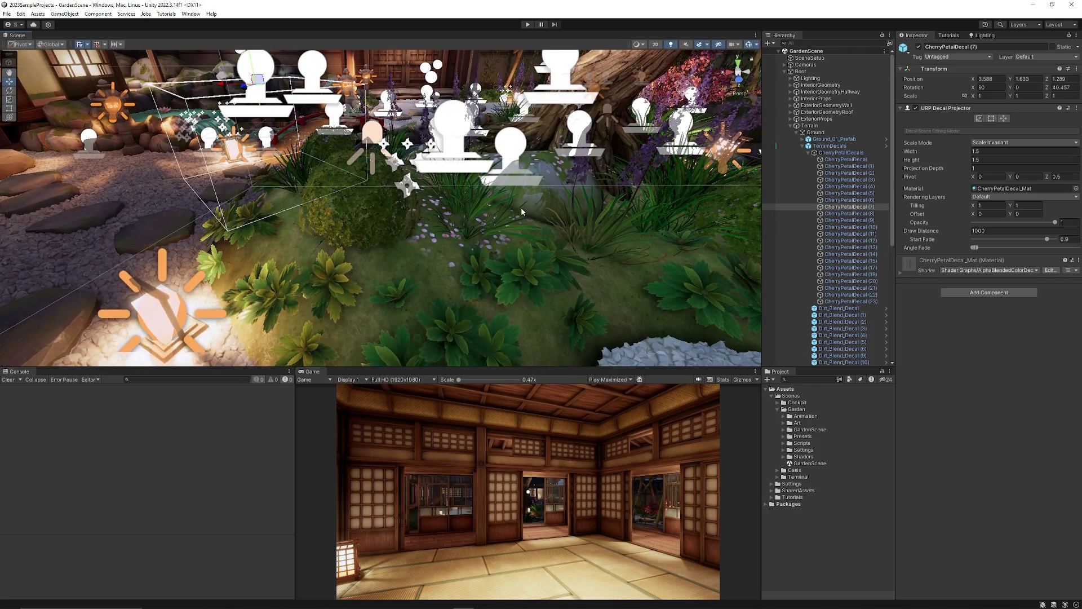
scroll(411, 194, down, 5)
scroll(560, 189, up, 3)
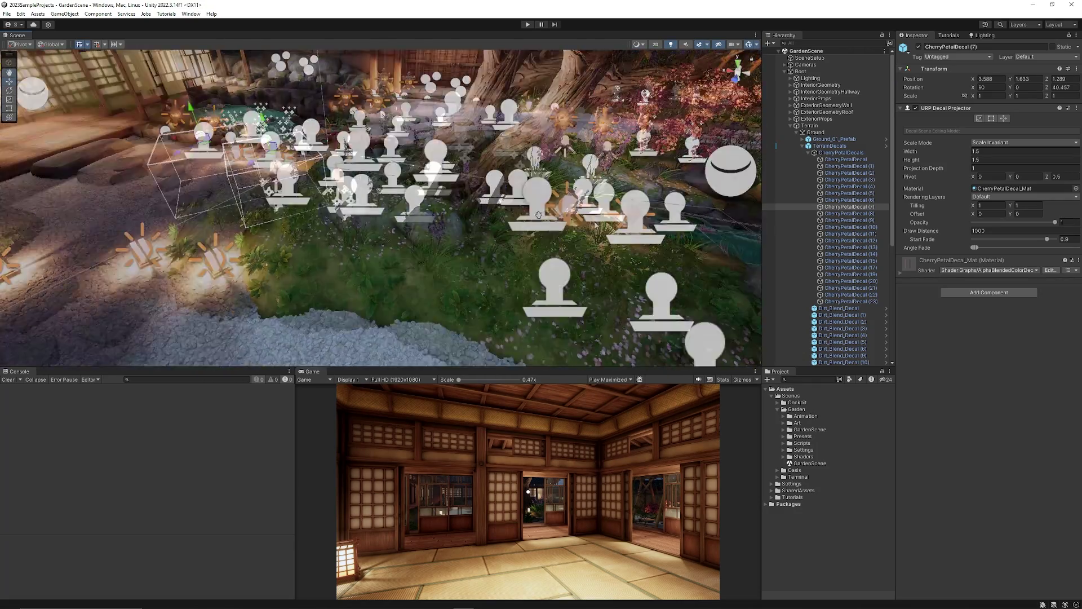
middle_drag(623, 217, 441, 209)
middle_drag(277, 153, 510, 243)
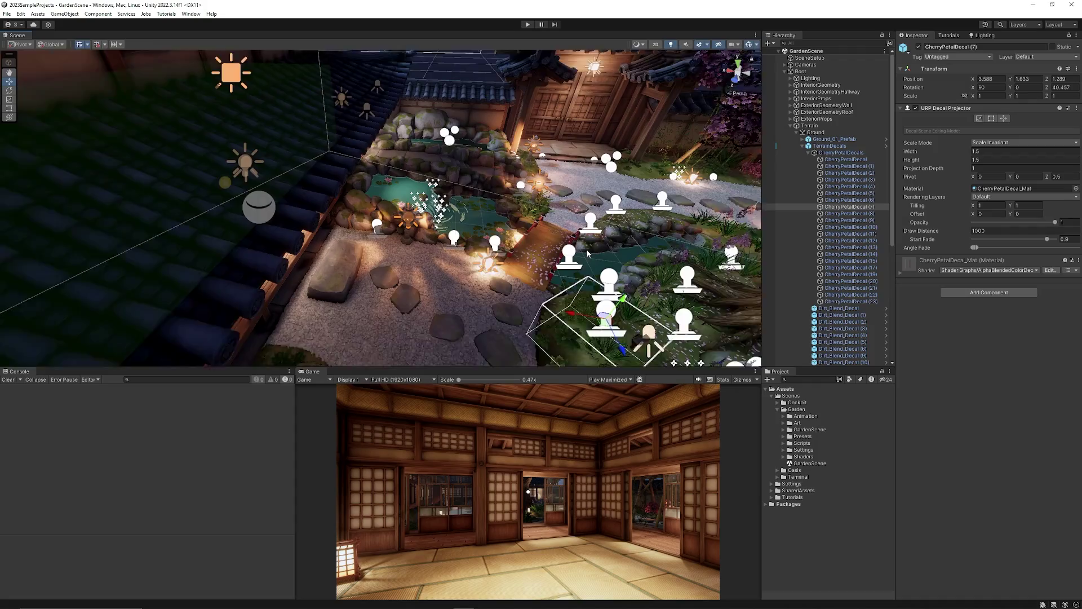
scroll(510, 244, up, 4)
- Select the WaterFall_Particles at the garden pond and frame the particle effect for a closer look
click(476, 212)
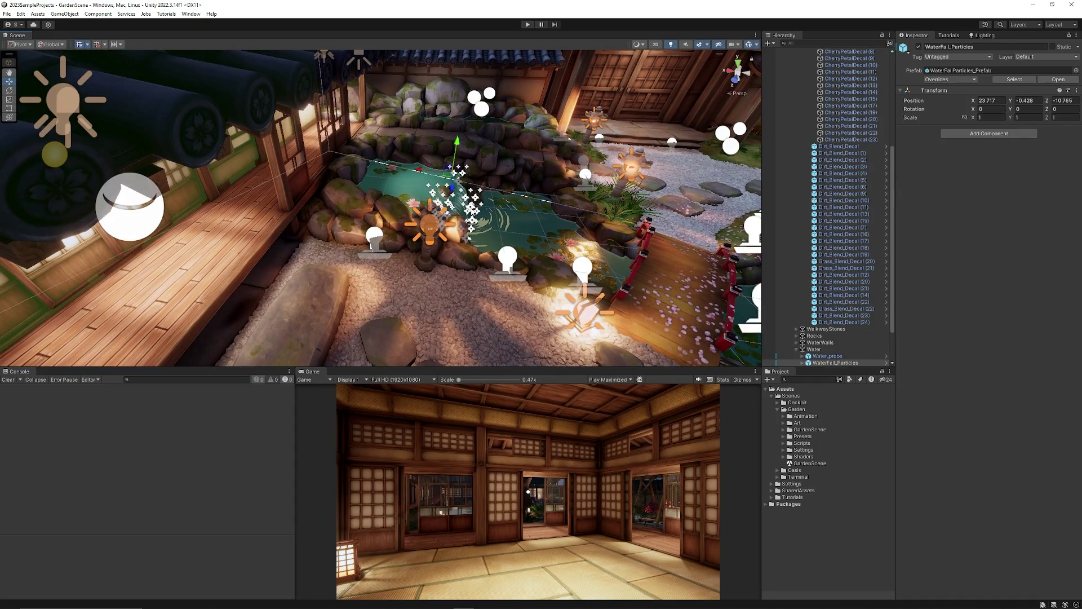
click(473, 207)
key(f)
alt+drag(345, 208, 480, 190)
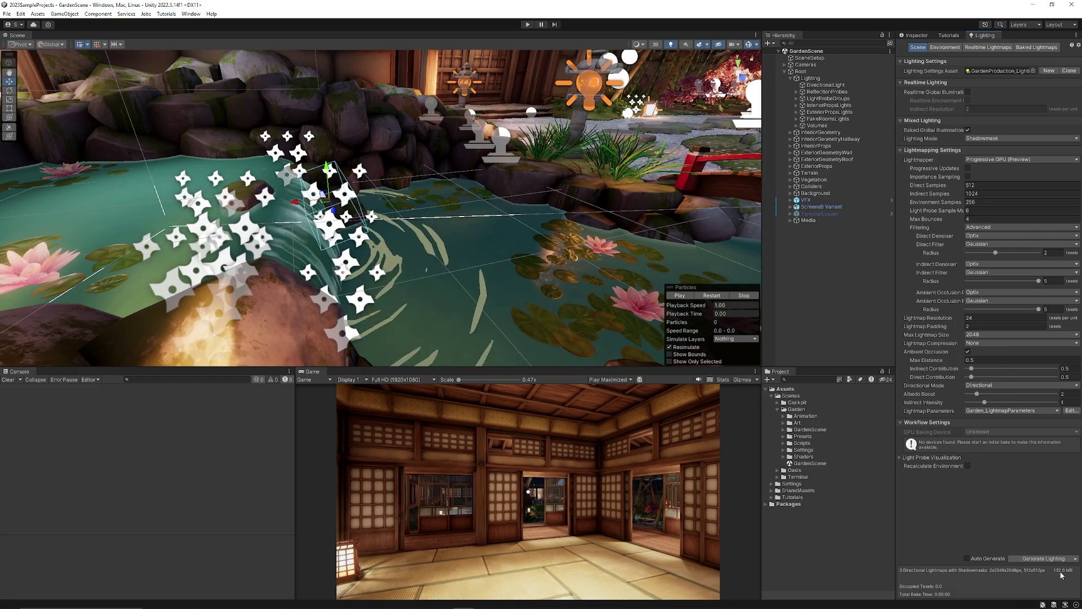
- View the whole garden courtyard and inspect the DirectionalLight's settings
scroll(620, 191, down, 7)
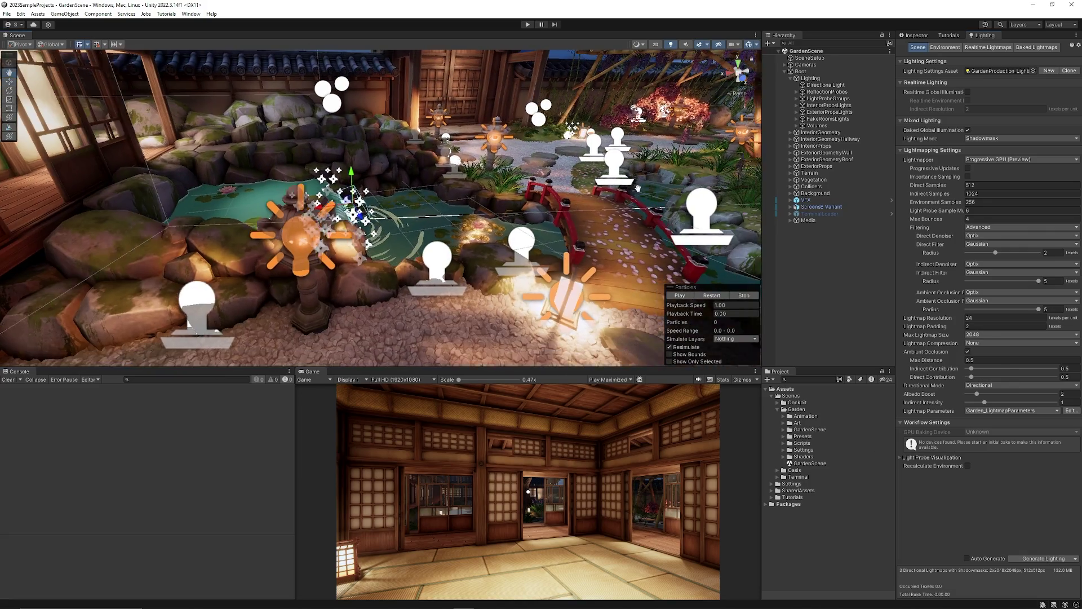
middle_drag(682, 179, 481, 185)
right_drag(480, 184, 483, 188)
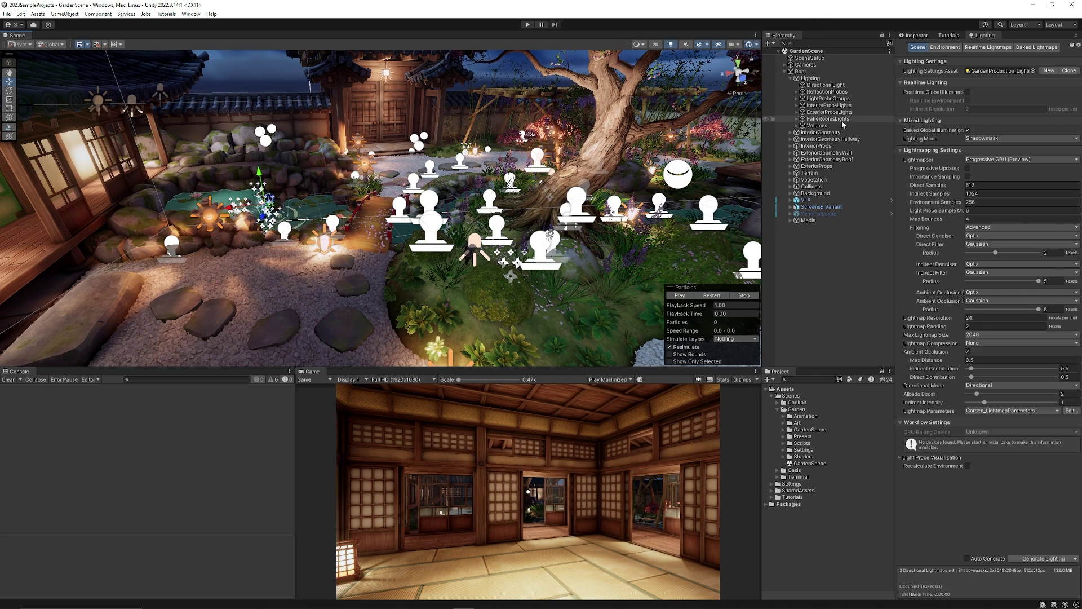
click(820, 87)
click(912, 37)
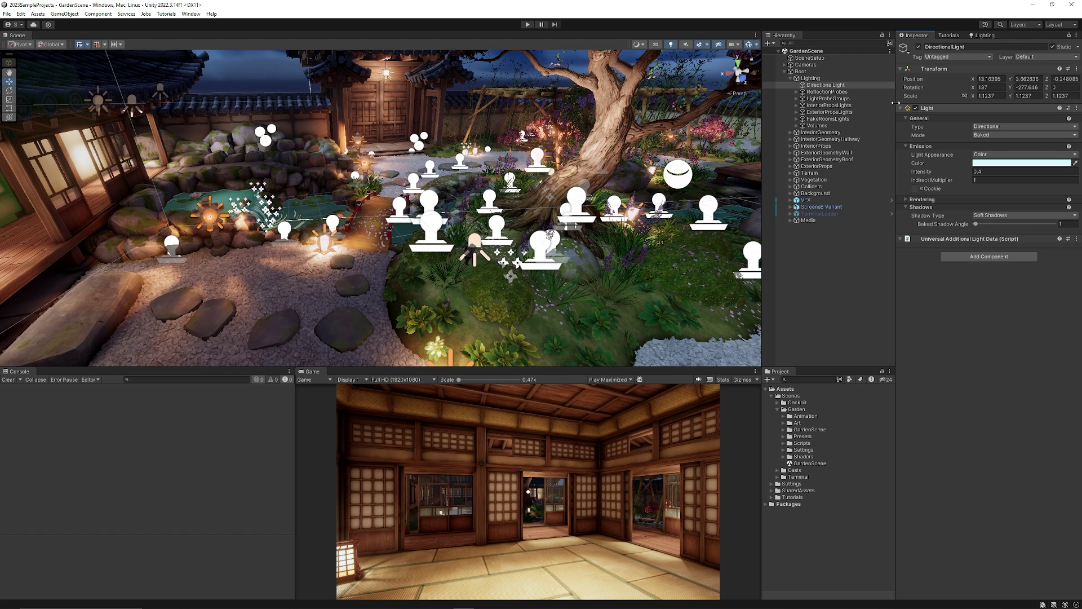
- Expand the garden's ReflectionProbes group and inspect the OutdoorReflectionProbe settings
click(827, 92)
click(796, 91)
click(825, 99)
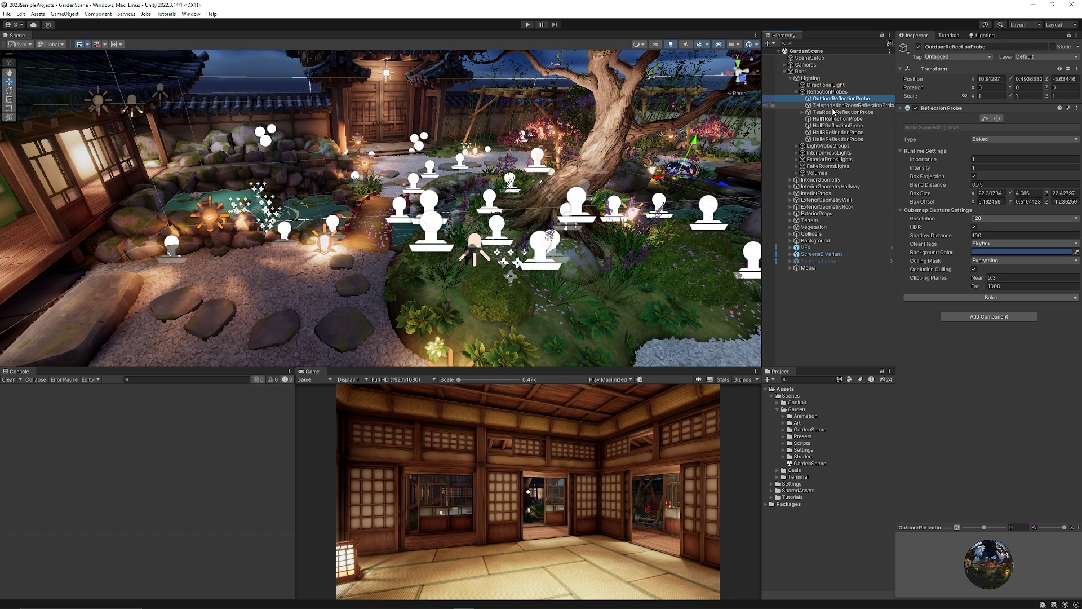
- Examine the teleporter room, tea room, corridor and courtyard A light probe groups in the garden
click(797, 147)
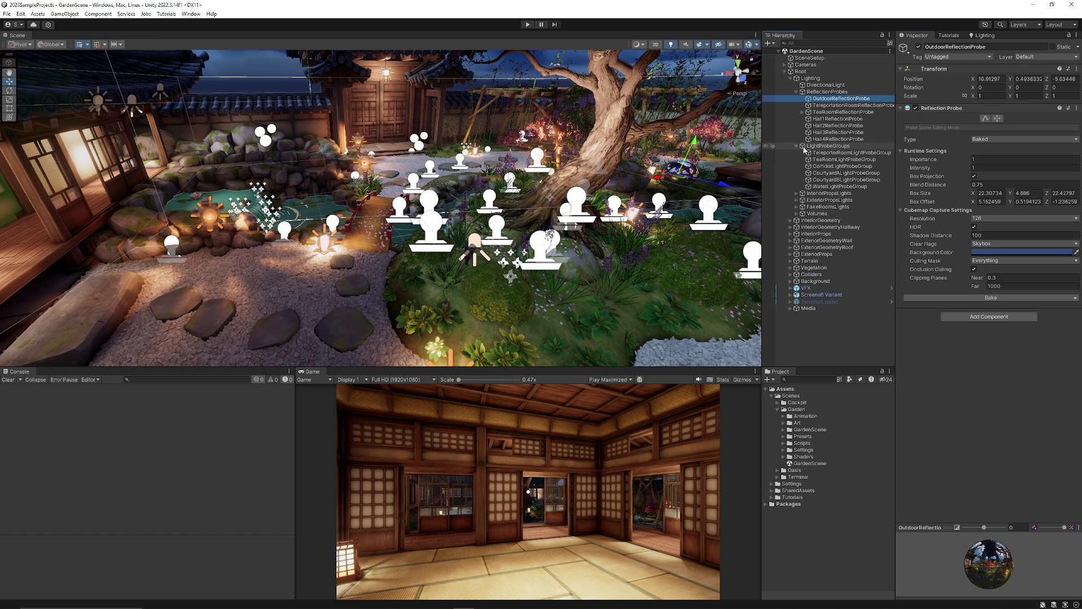
click(832, 153)
click(842, 159)
click(843, 166)
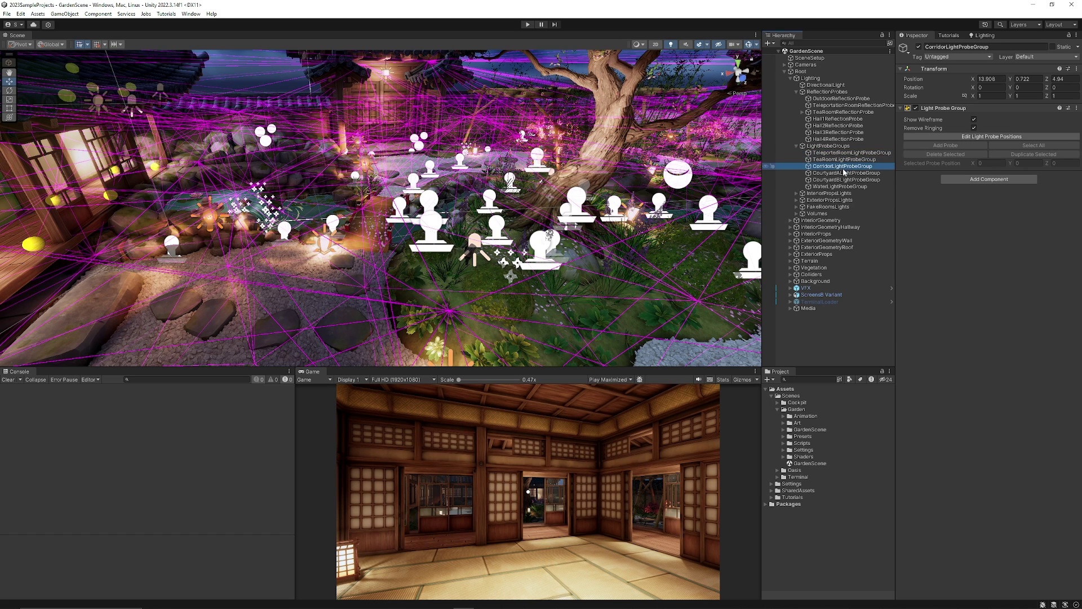
click(846, 173)
click(797, 147)
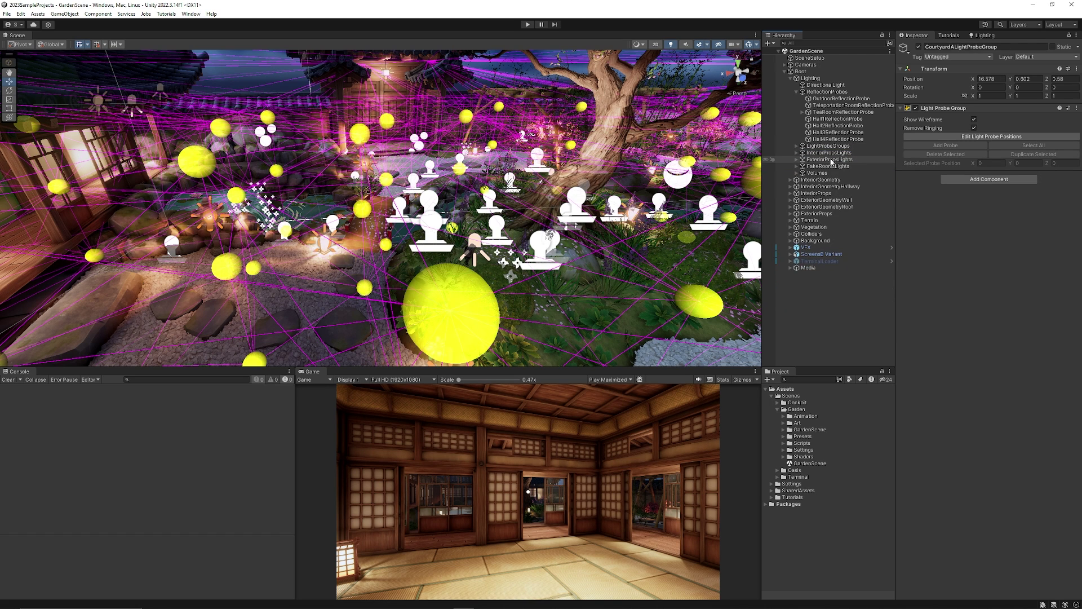
- Expand InteriorPropsLights and inspect the CeilingSpotlight inside the first Lantern_BigCeiling_01_Prefab
click(832, 154)
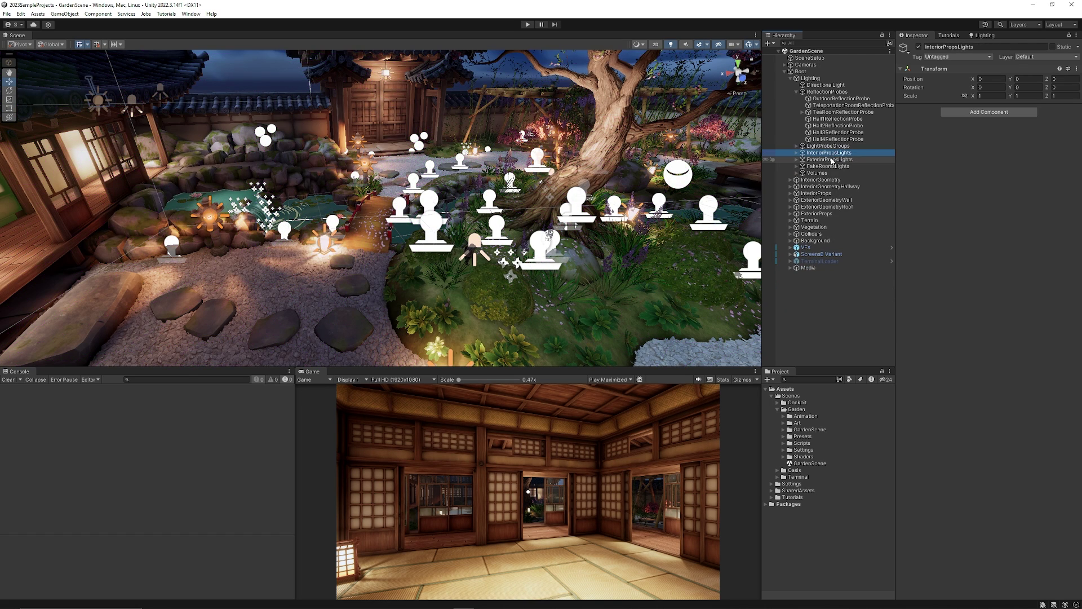
click(797, 153)
click(823, 160)
click(802, 160)
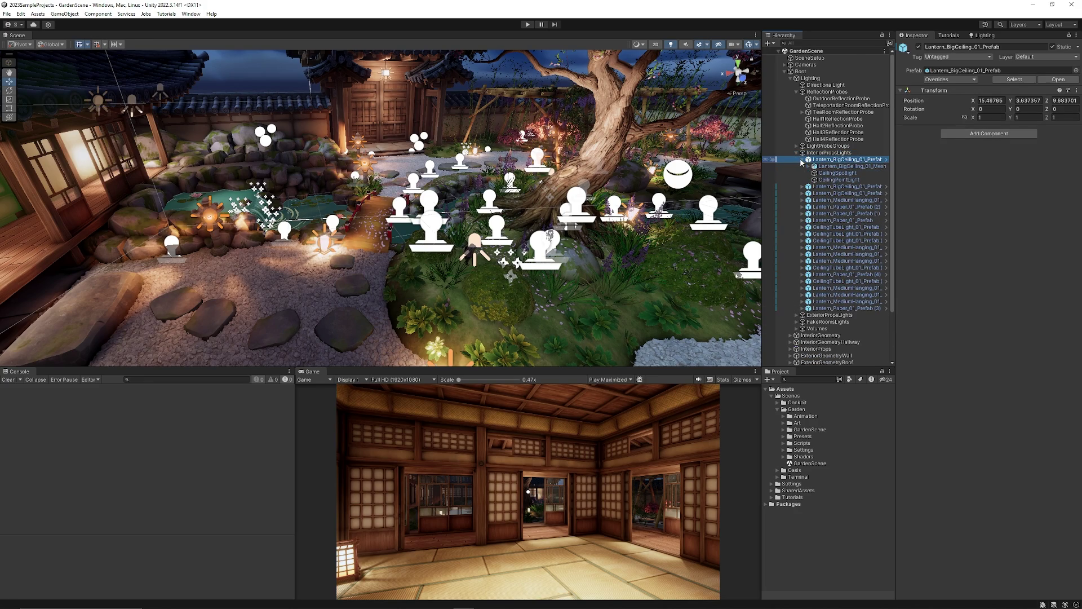
click(836, 174)
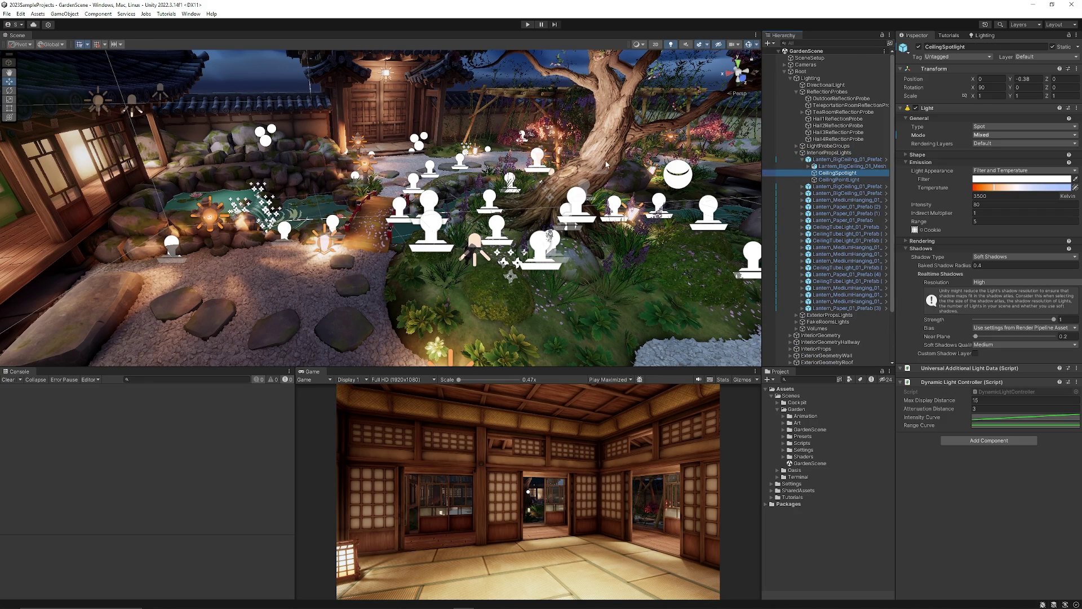
- Frame the CeilingSpotlight, select the ceiling tube light's AreaLight inside the garden house, and inspect it up close
key(f)
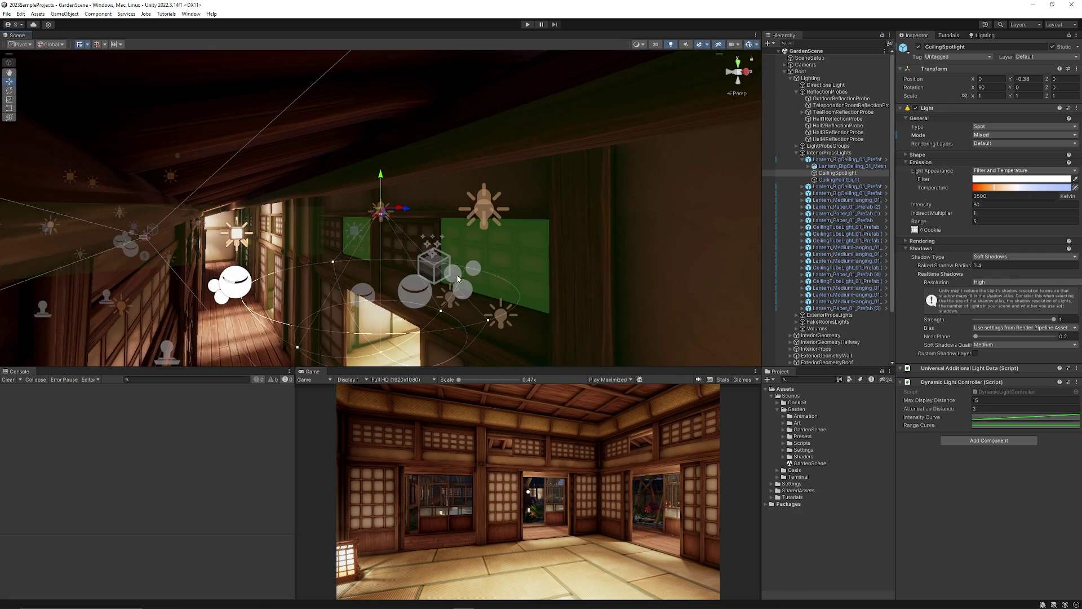
click(458, 277)
key(f)
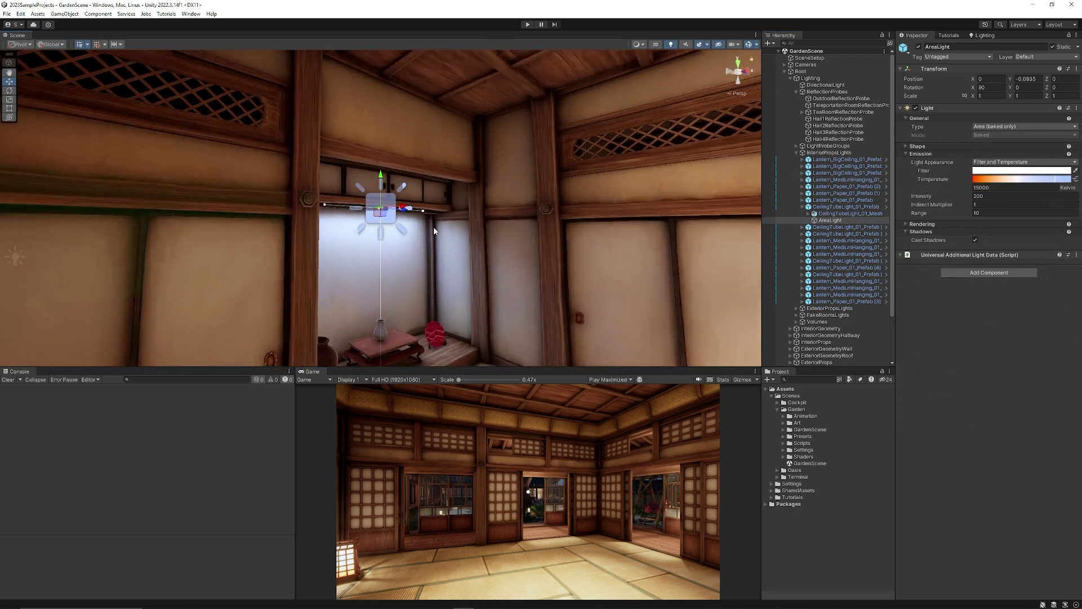
scroll(434, 231, up, 5)
alt+drag(468, 252, 495, 191)
scroll(395, 217, up, 3)
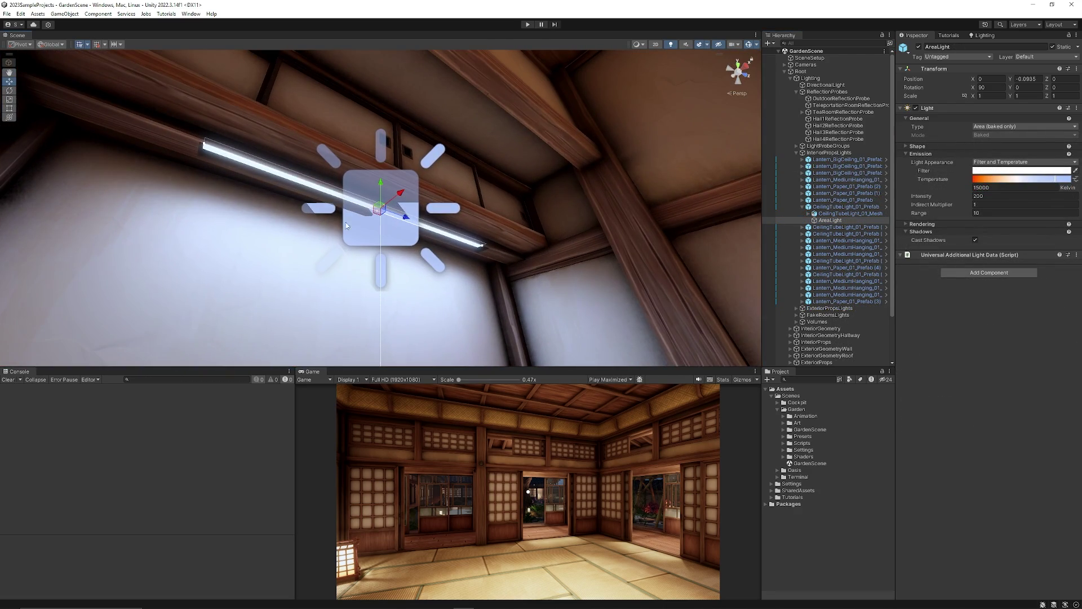
alt+drag(346, 222, 502, 259)
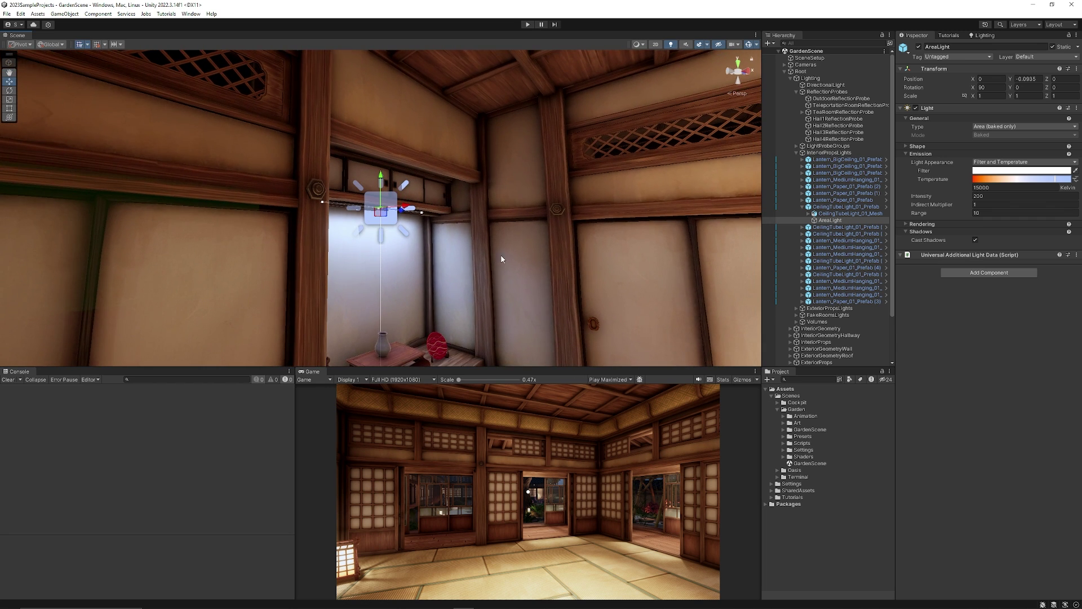
- Survey the interior room and inspect the Point Light inside the paper lantern standing in the room's corner
middle_drag(502, 259, 317, 218)
alt+drag(317, 218, 657, 222)
middle_drag(649, 214, 544, 217)
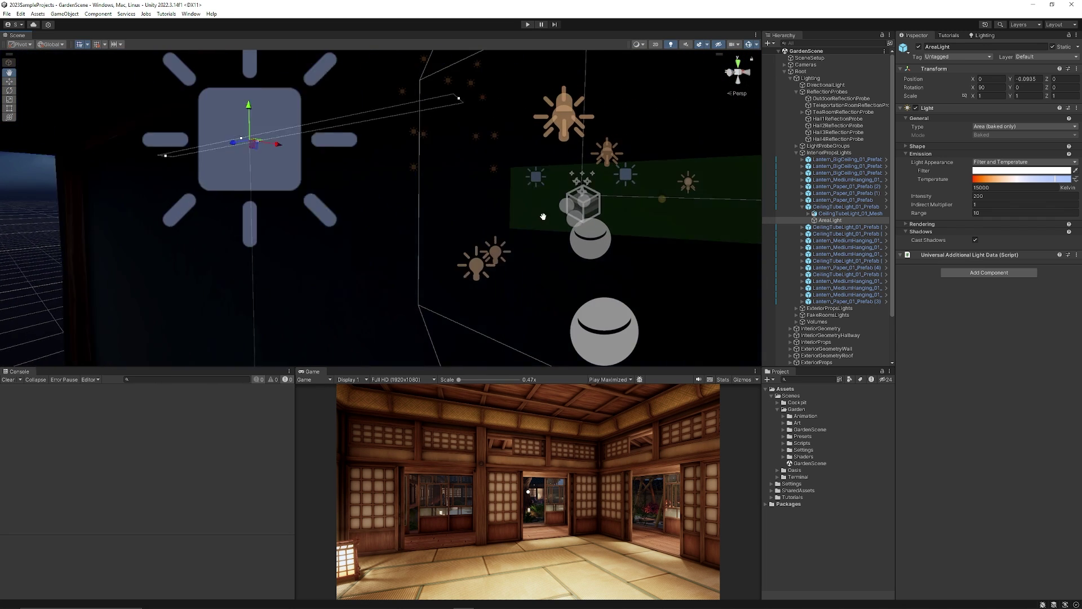
scroll(591, 211, down, 5)
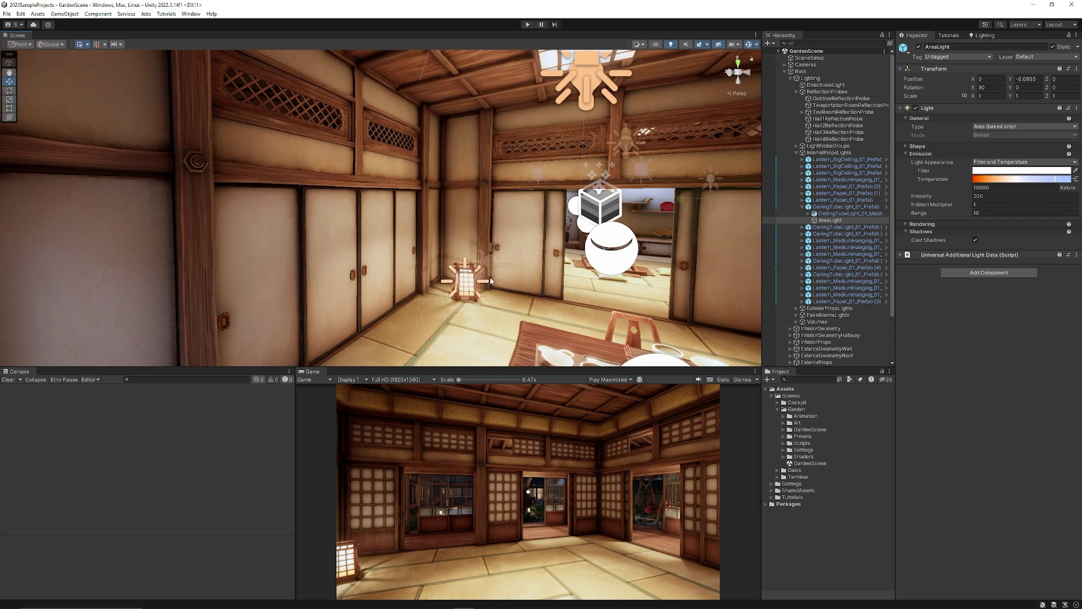
click(480, 284)
key(f)
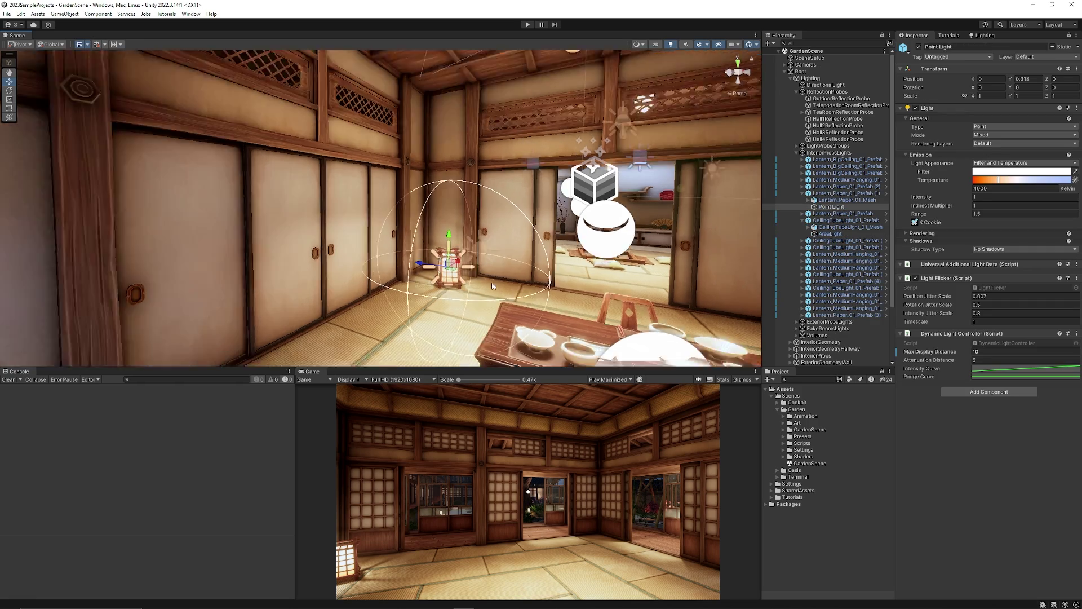
- Try raising the paper lantern's Point Light above the lantern to preview its effect, and undo the move
alt+drag(361, 237, 405, 155)
key(ctrl+z)
key(ctrl+y)
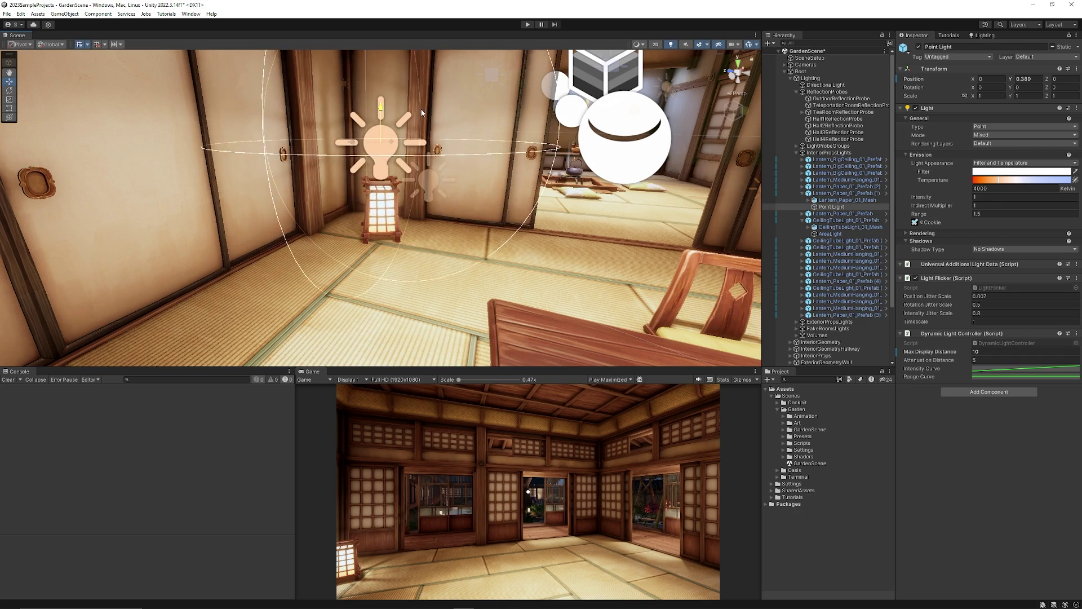
key(ctrl+z)
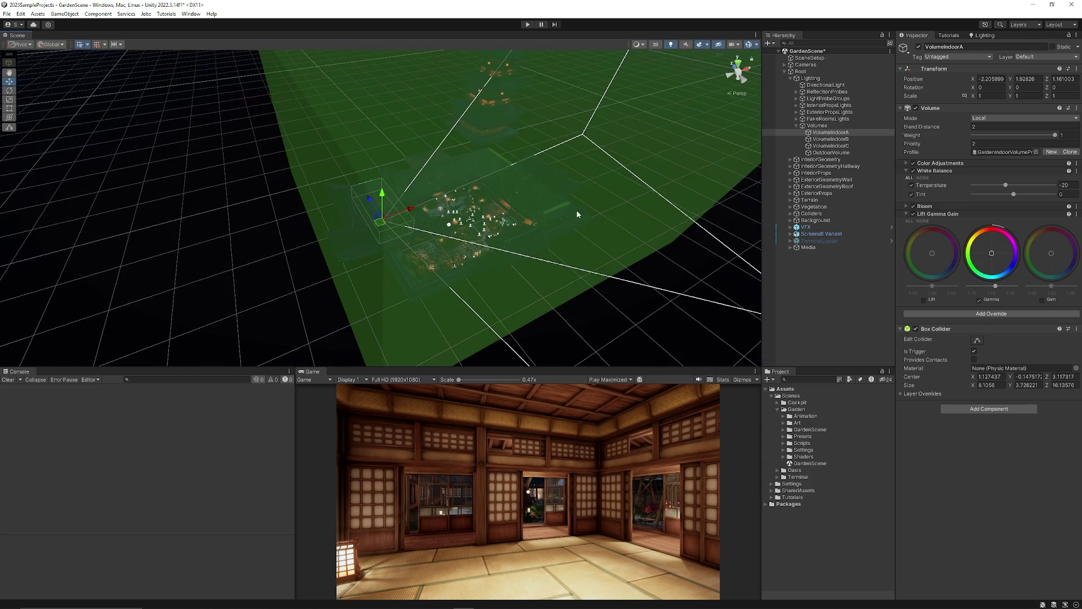
- View VolumeIndoorA's bounds and toggle its Lift Gamma Gain and Color Adjustments overrides off and on to compare the interior's look
alt+drag(578, 214, 727, 170)
scroll(549, 193, down, 5)
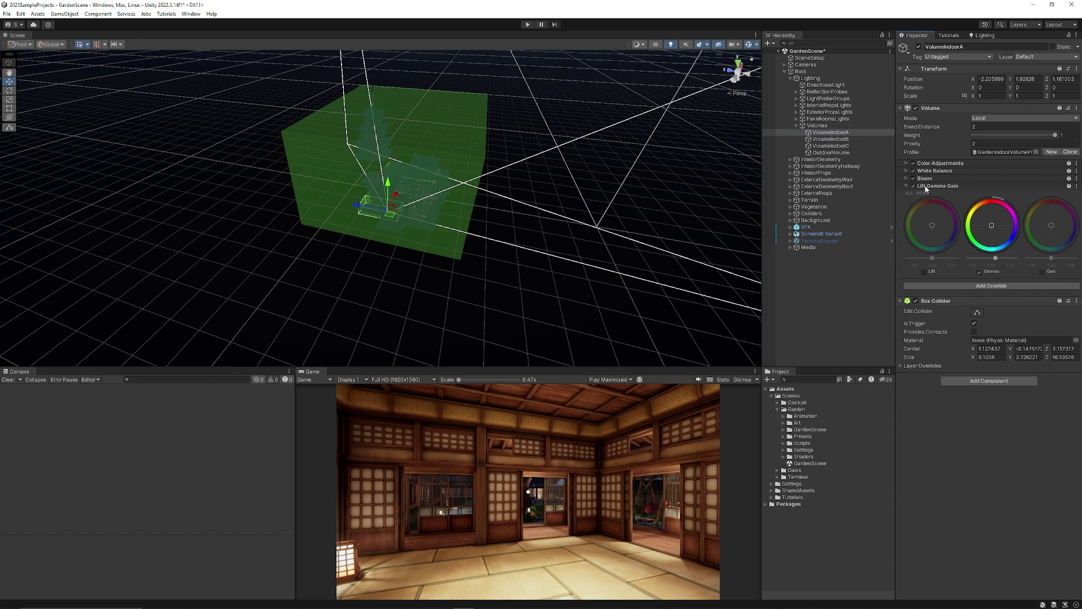
click(913, 185)
click(914, 186)
click(915, 165)
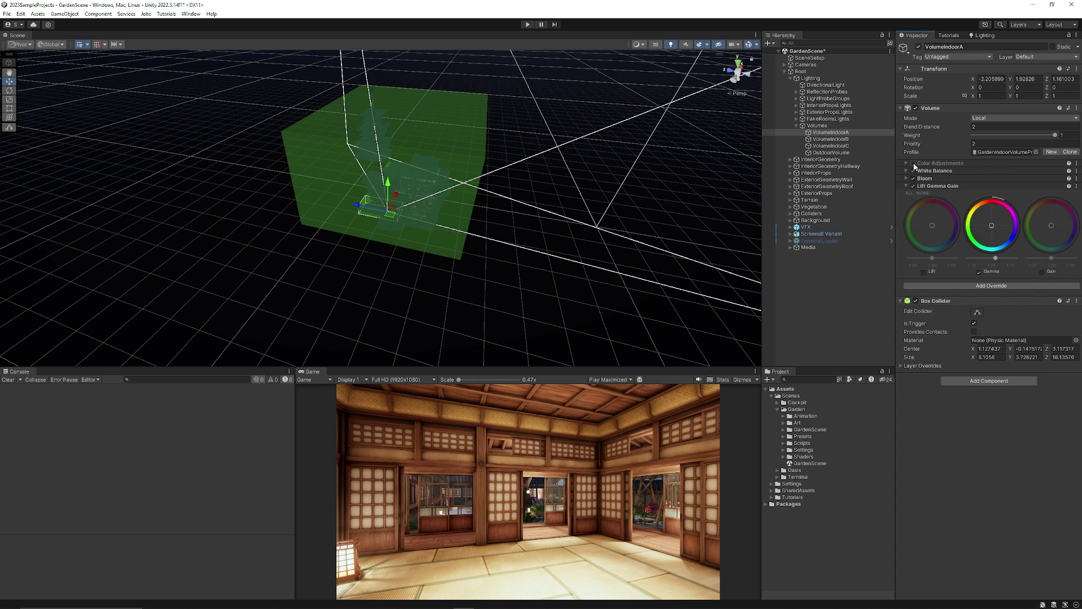
click(914, 164)
click(914, 164)
click(914, 163)
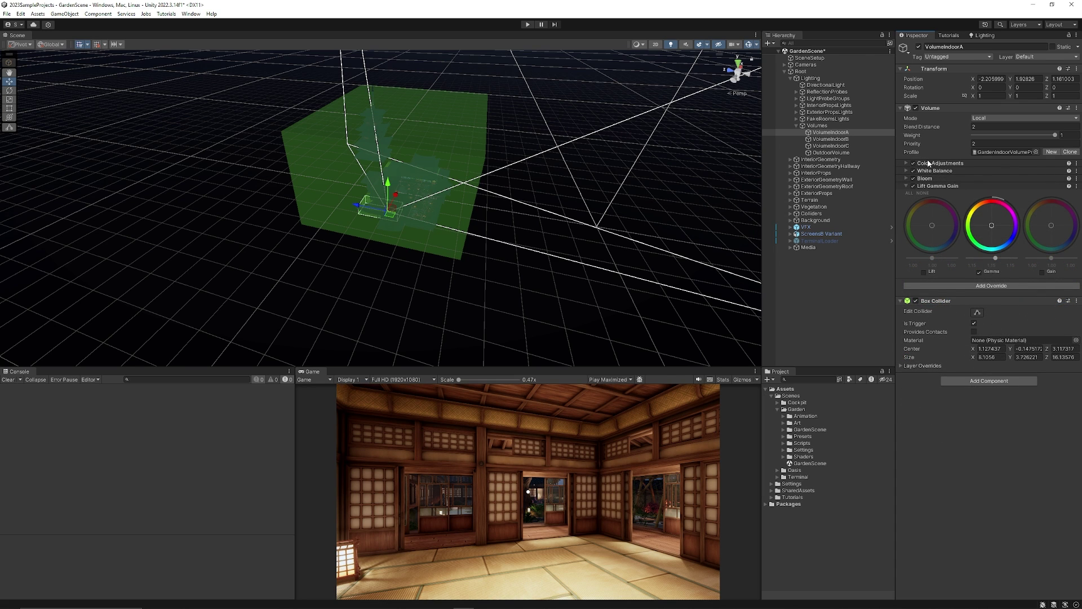